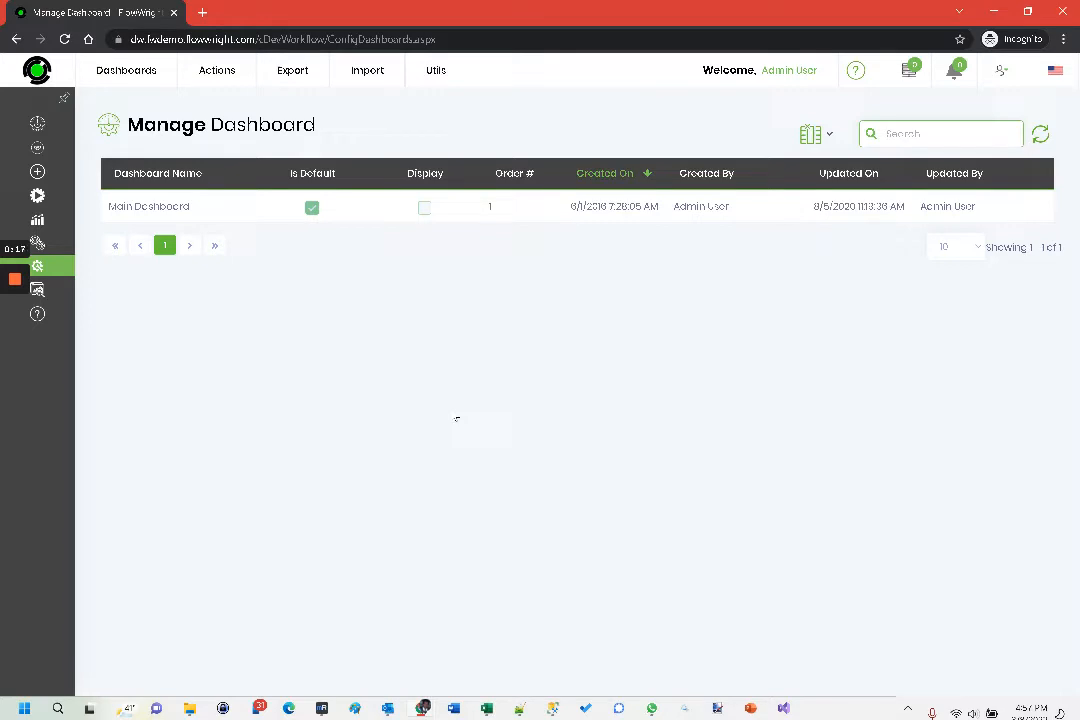
Create a dashboard named Sales Info with order number 2 and open it in the designer.
click(217, 70)
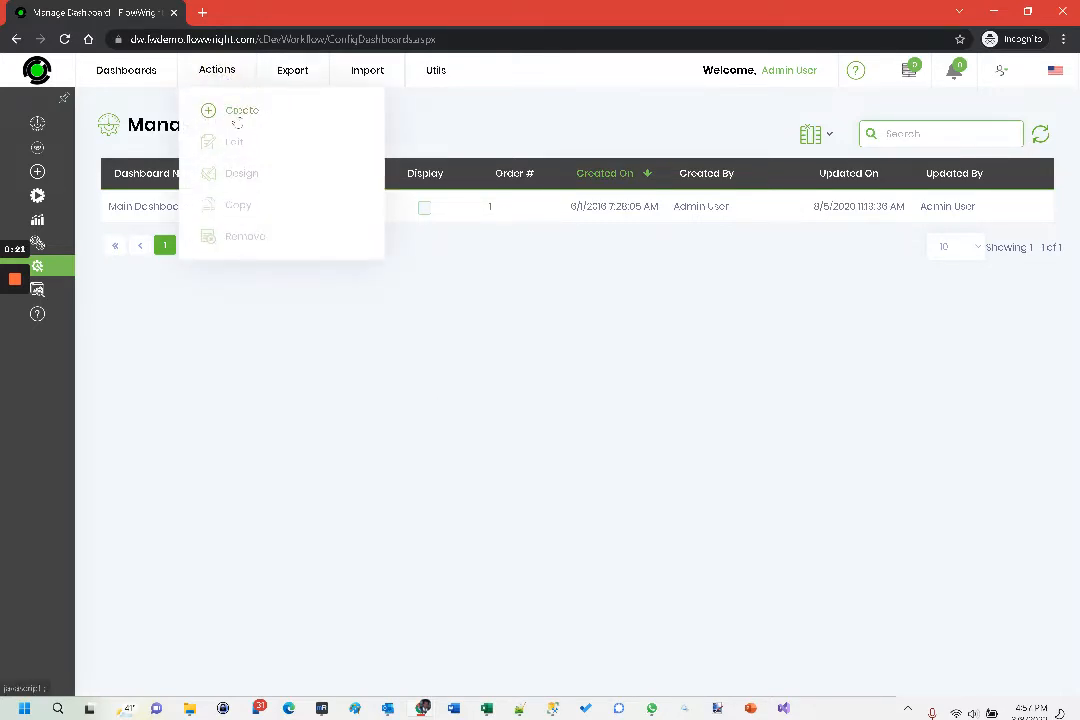
click(237, 114)
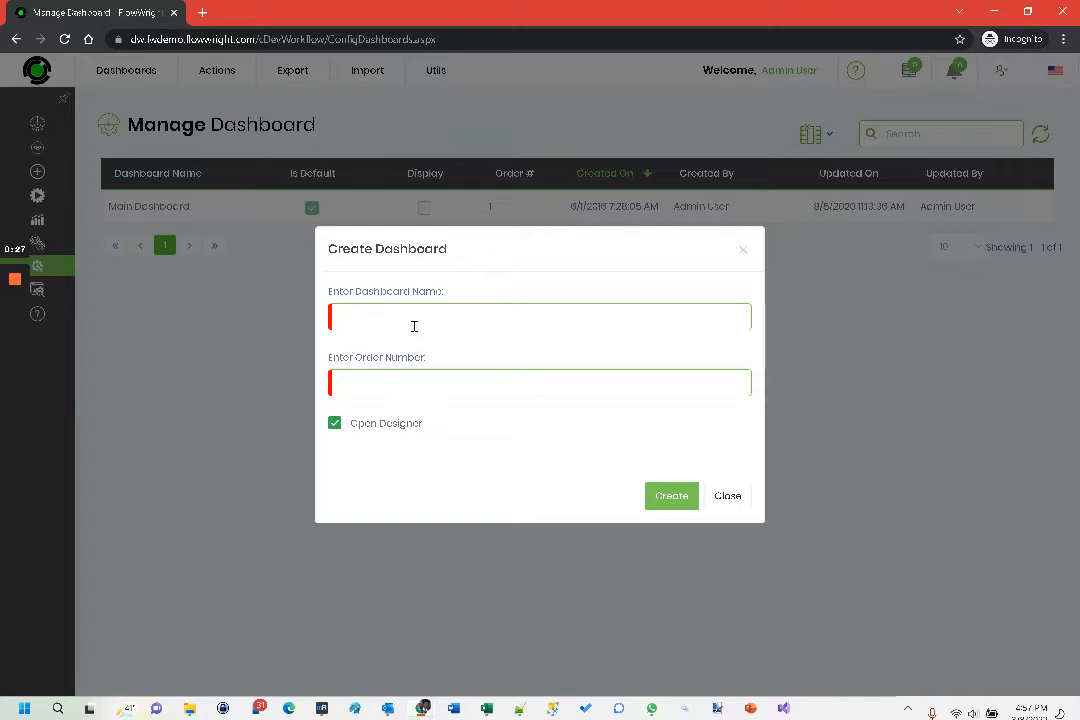
text(Sales Info)
click(404, 382)
text(2)
click(671, 500)
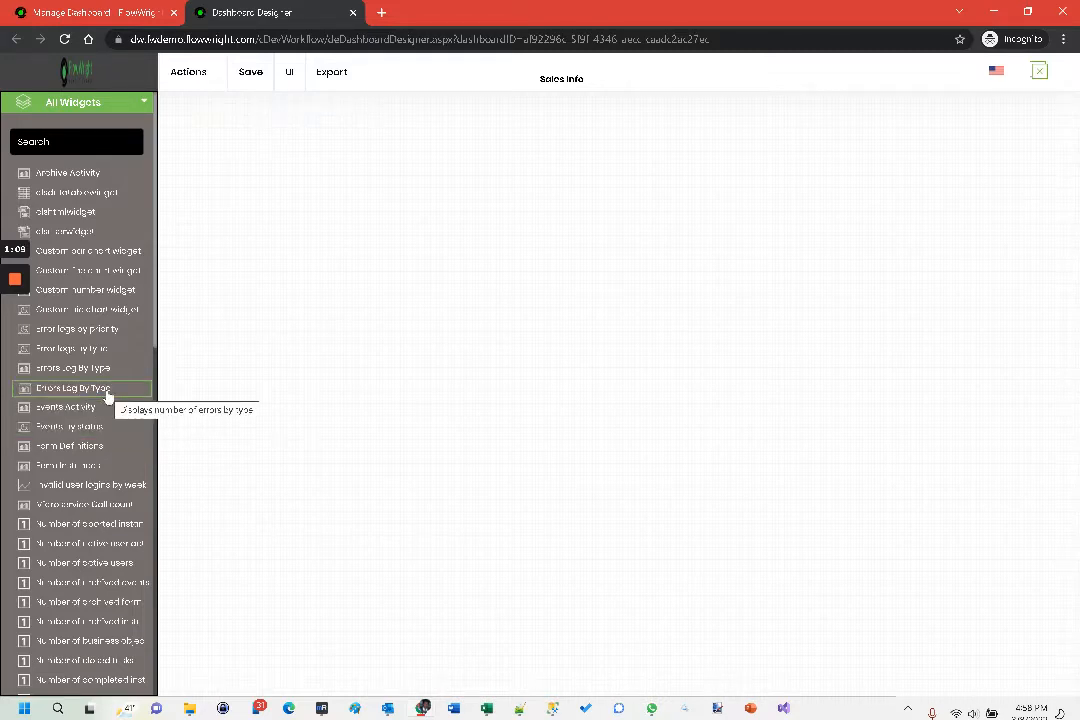
Add the Number of active users widget to the upper-left corner of the dashboard canvas.
scroll(107, 397, down, 1)
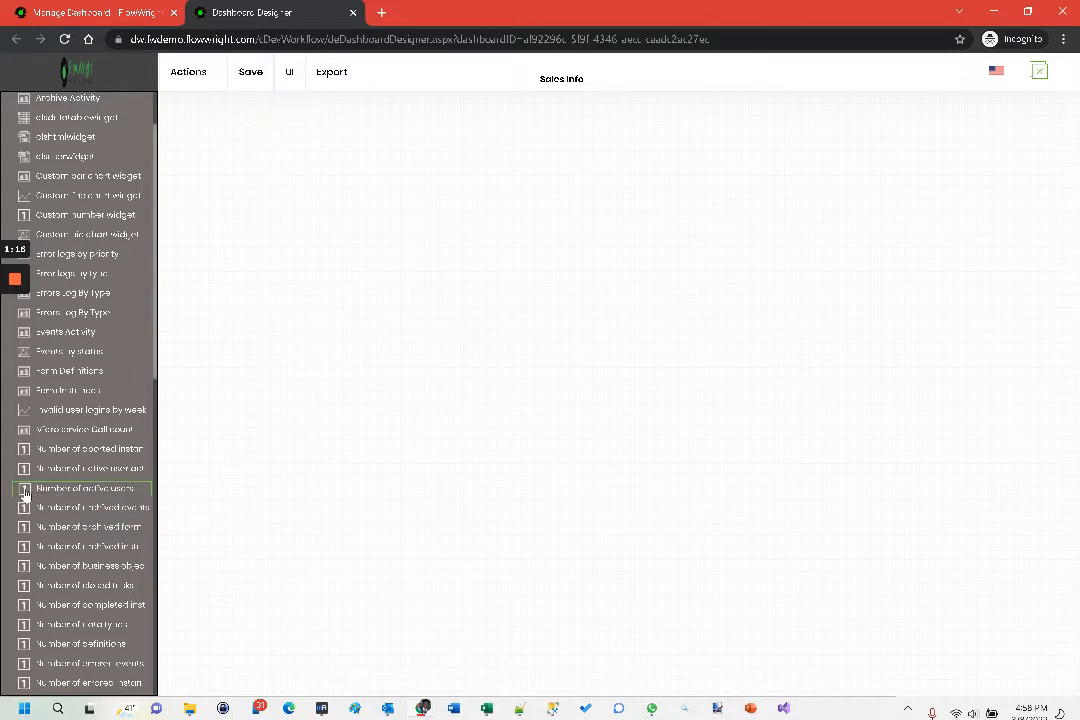
drag(27, 497, 316, 212)
drag(281, 133, 241, 125)
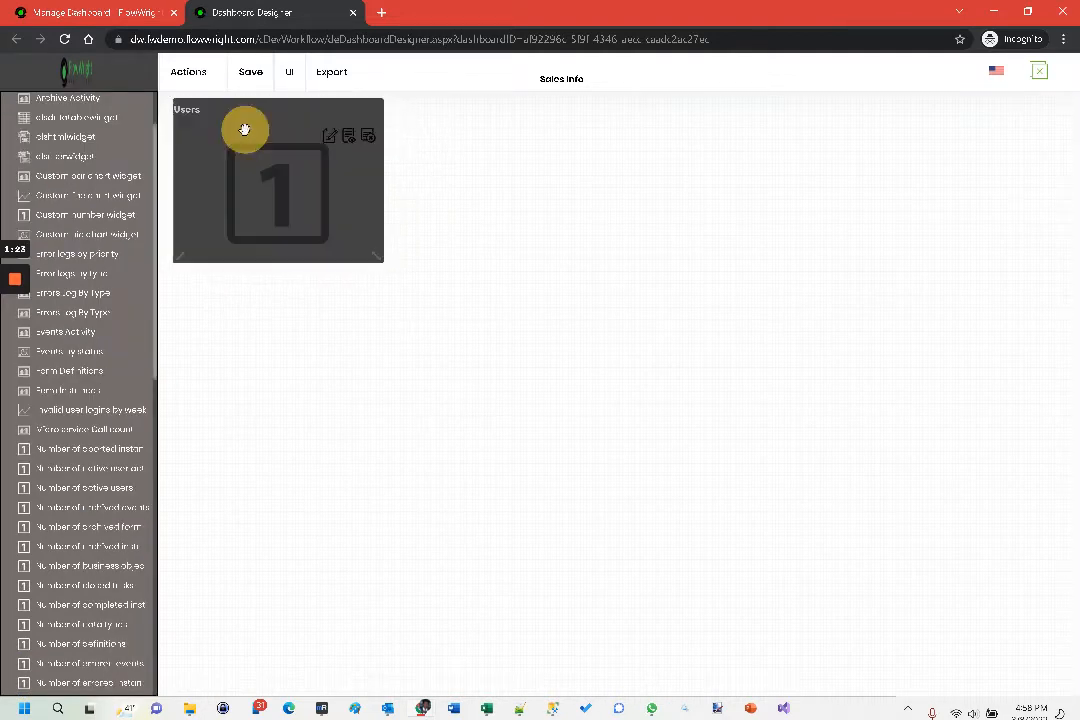
Change the Users widget's title to "Number # of Active Users" and save its UI properties.
click(330, 138)
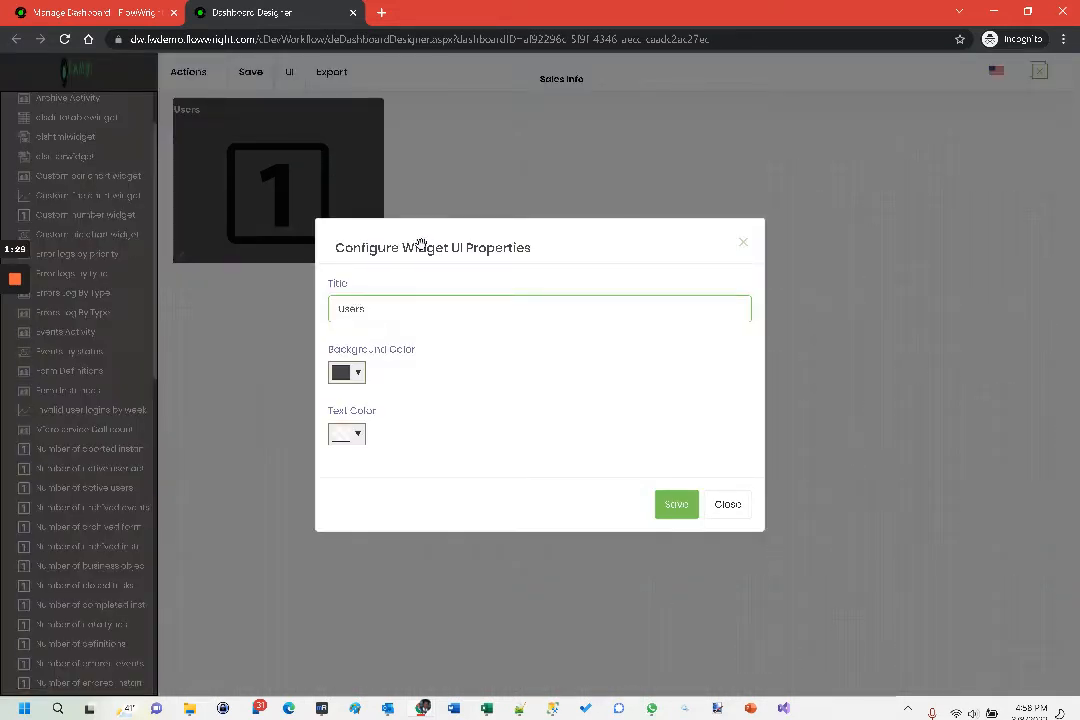
drag(374, 304, 314, 302)
text(Number)
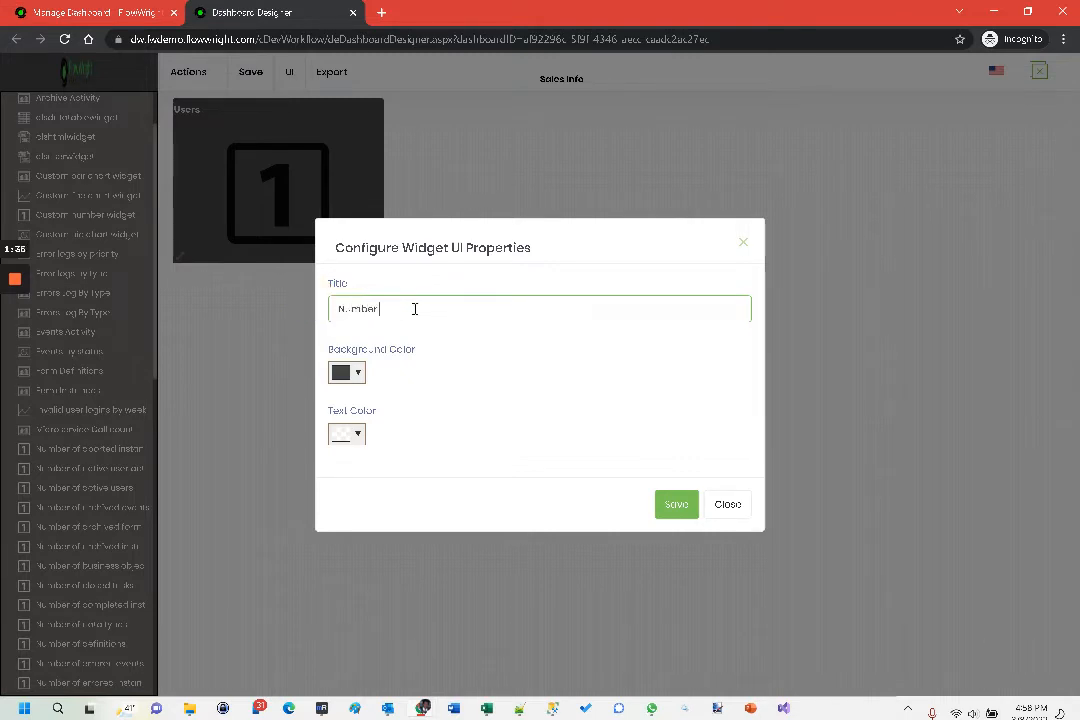
text( # of Active Users)
click(686, 510)
Preview the Number # of Active Users widget, then close the preview.
mouse_move(268, 137)
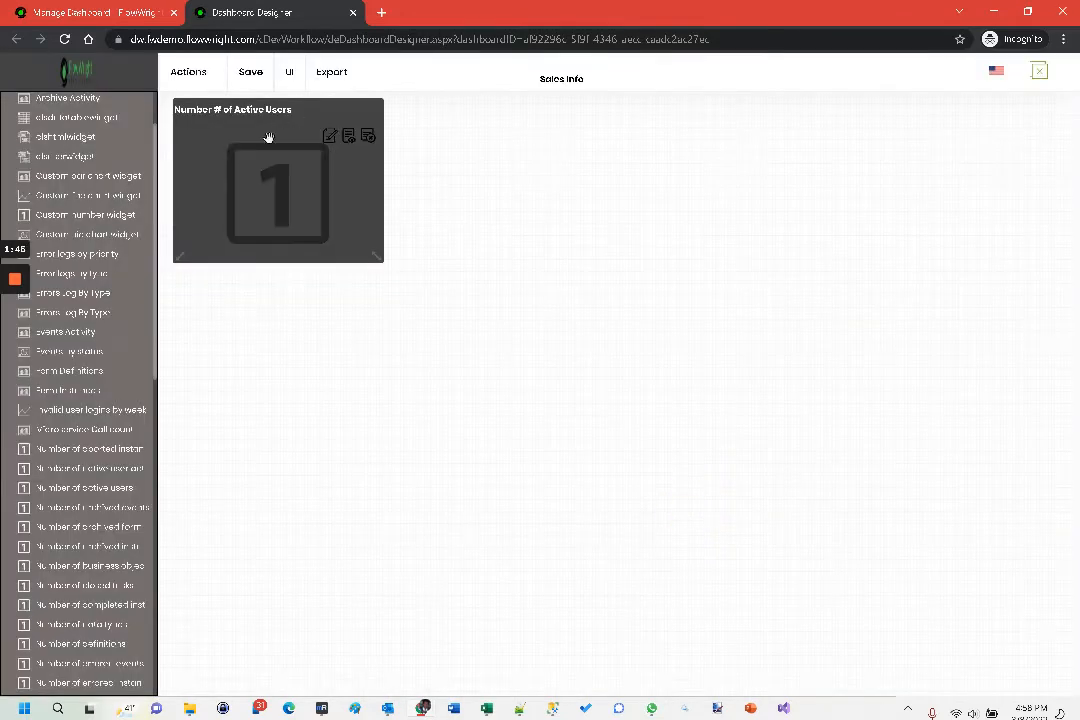
click(349, 137)
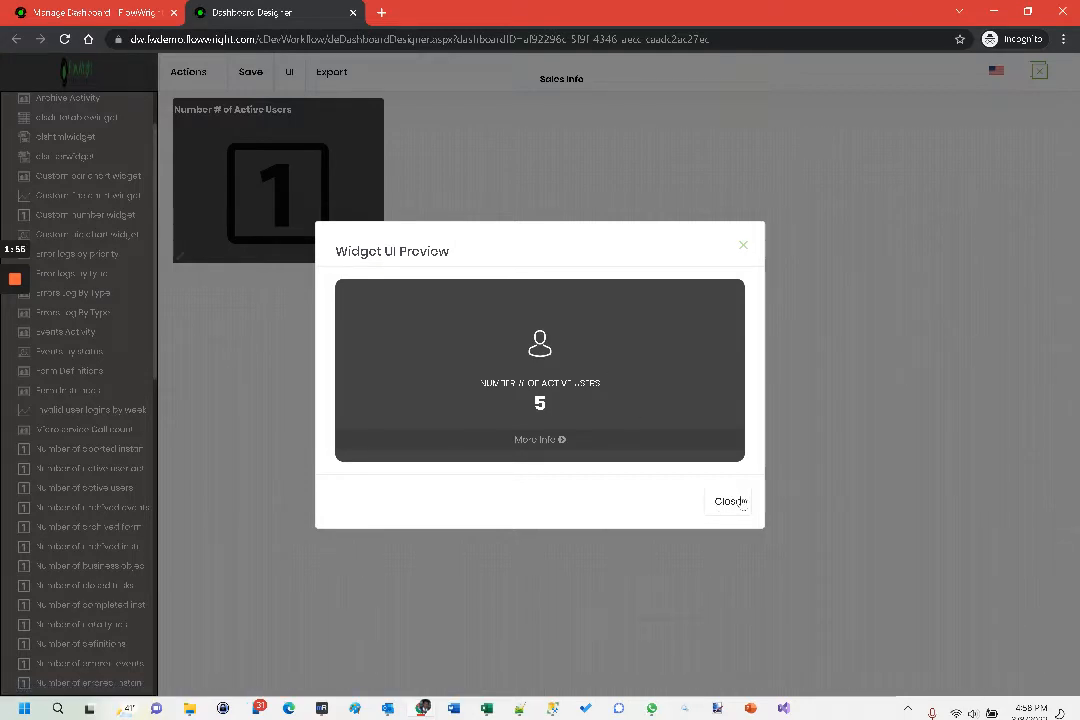
click(742, 503)
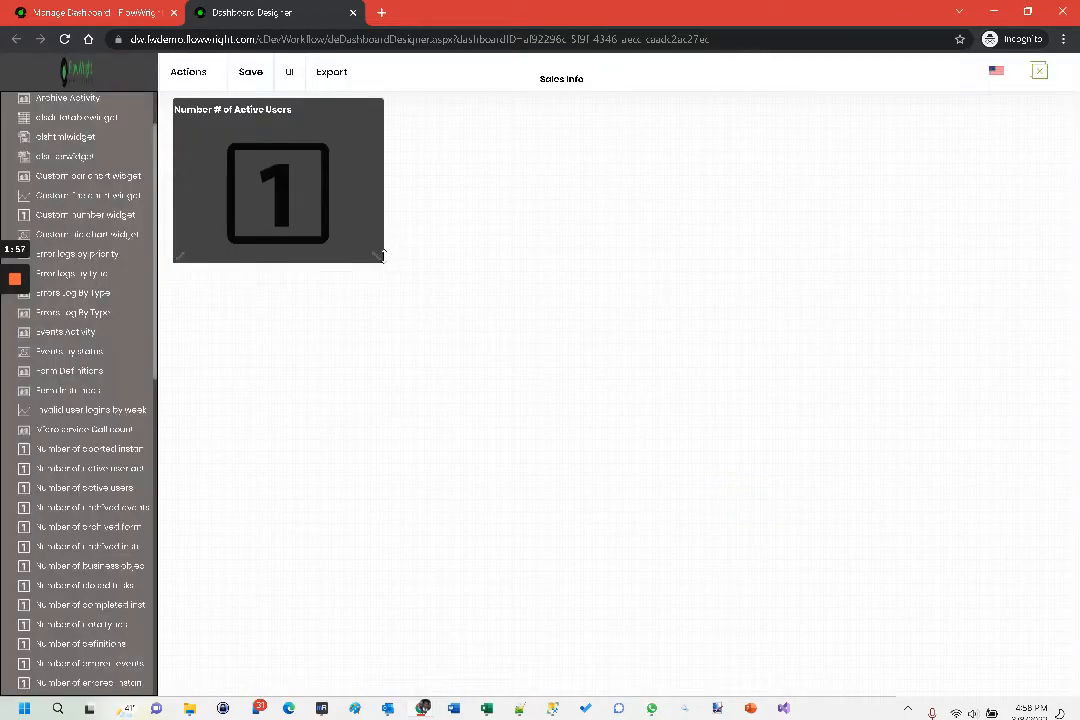
Shrink the Number # of Active Users widget in both width and height.
drag(380, 252, 290, 230)
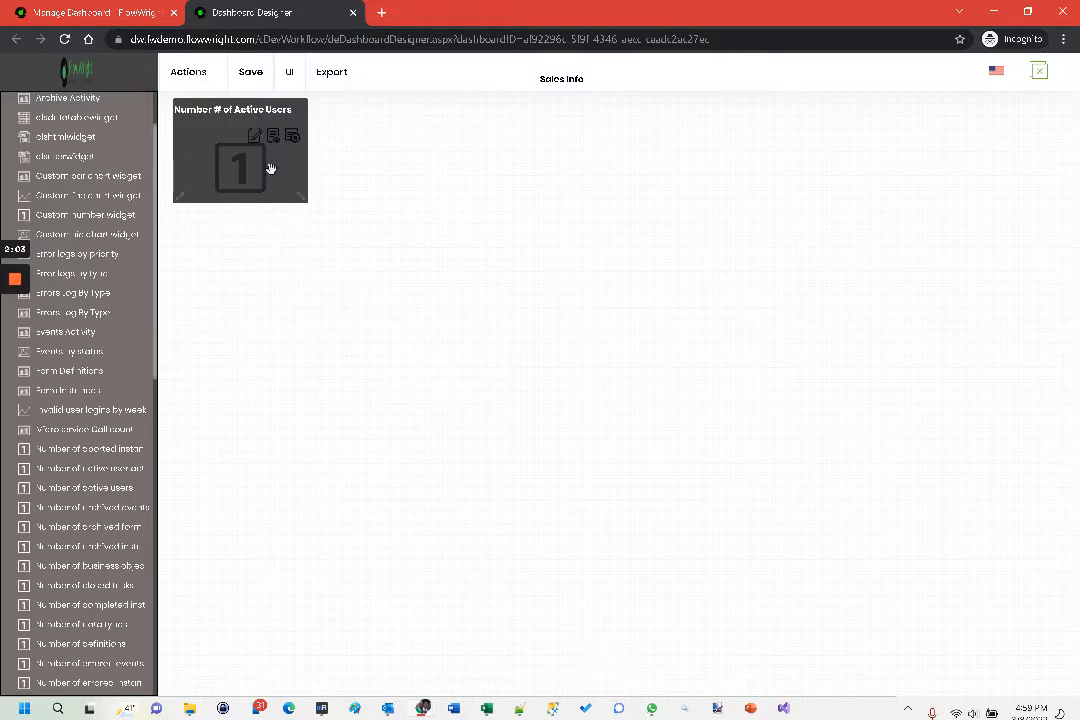
click(374, 202)
mouse_move(303, 183)
mouse_down()
mouse_move(672, 178)
mouse_move(347, 174)
mouse_move(386, 185)
mouse_move(298, 174)
mouse_up()
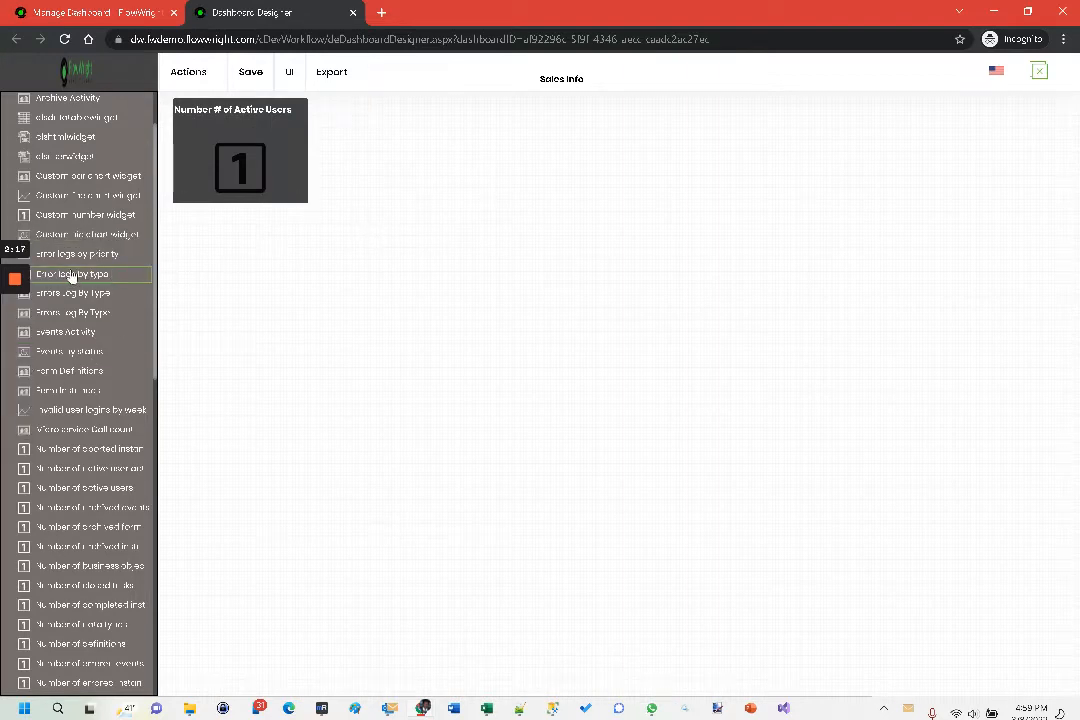
Add the Error logs by type widget and place it directly beside the Number # of Active Users widget, enlarged to the same size.
drag(70, 277, 337, 112)
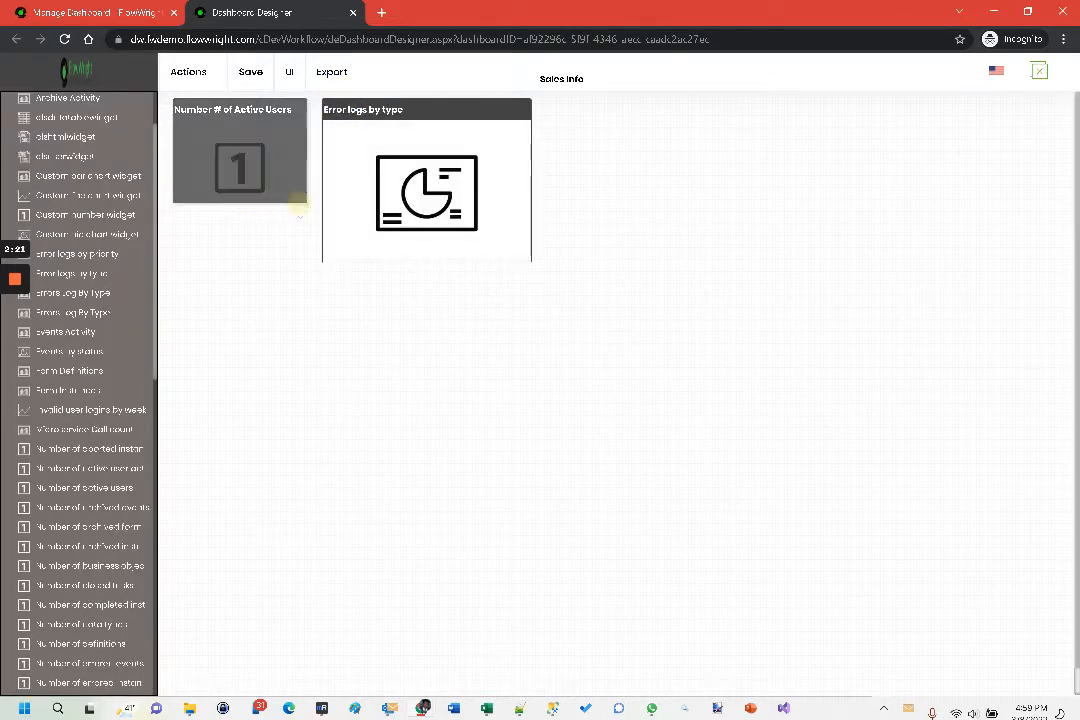
drag(298, 204, 301, 253)
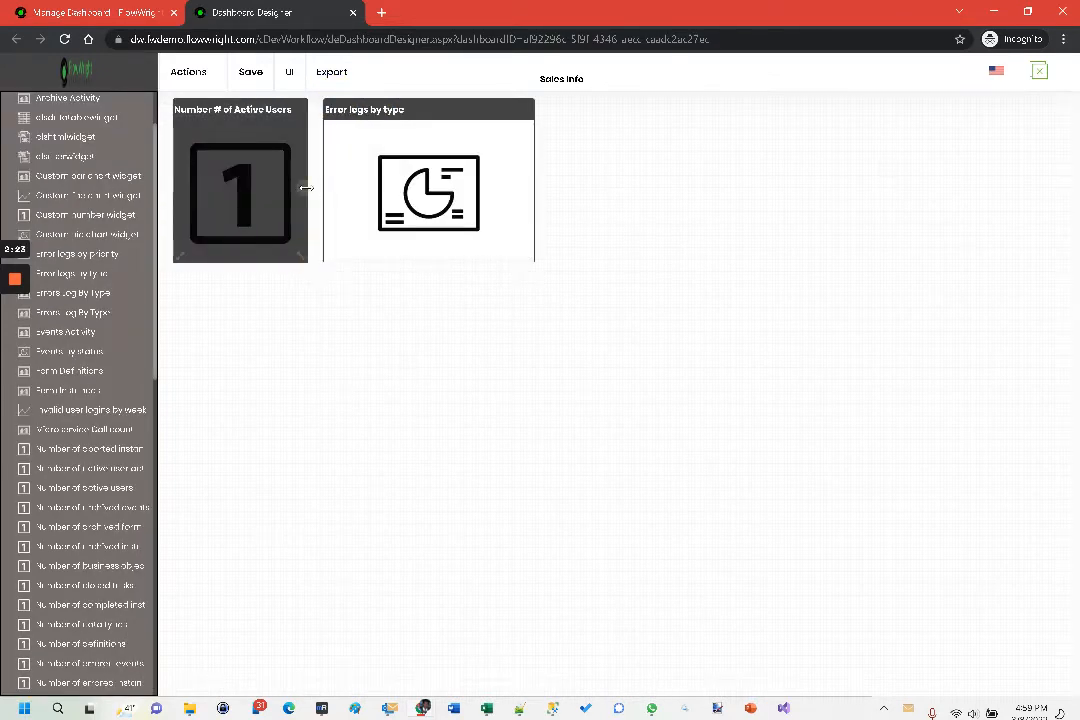
drag(307, 188, 383, 188)
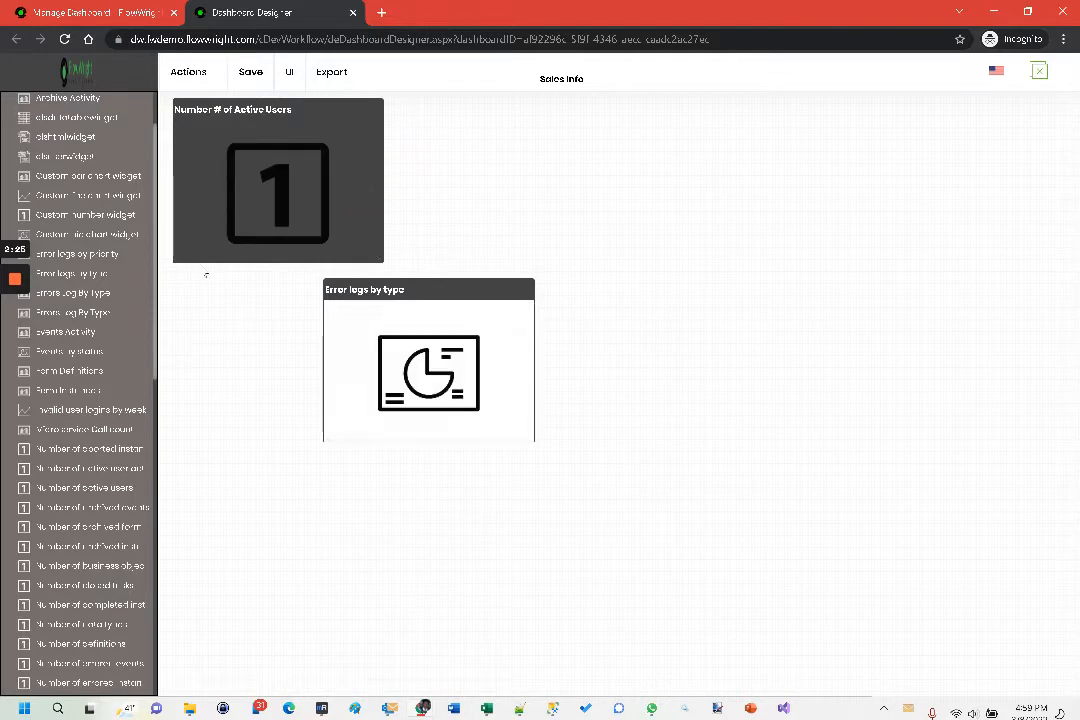
drag(432, 300, 540, 108)
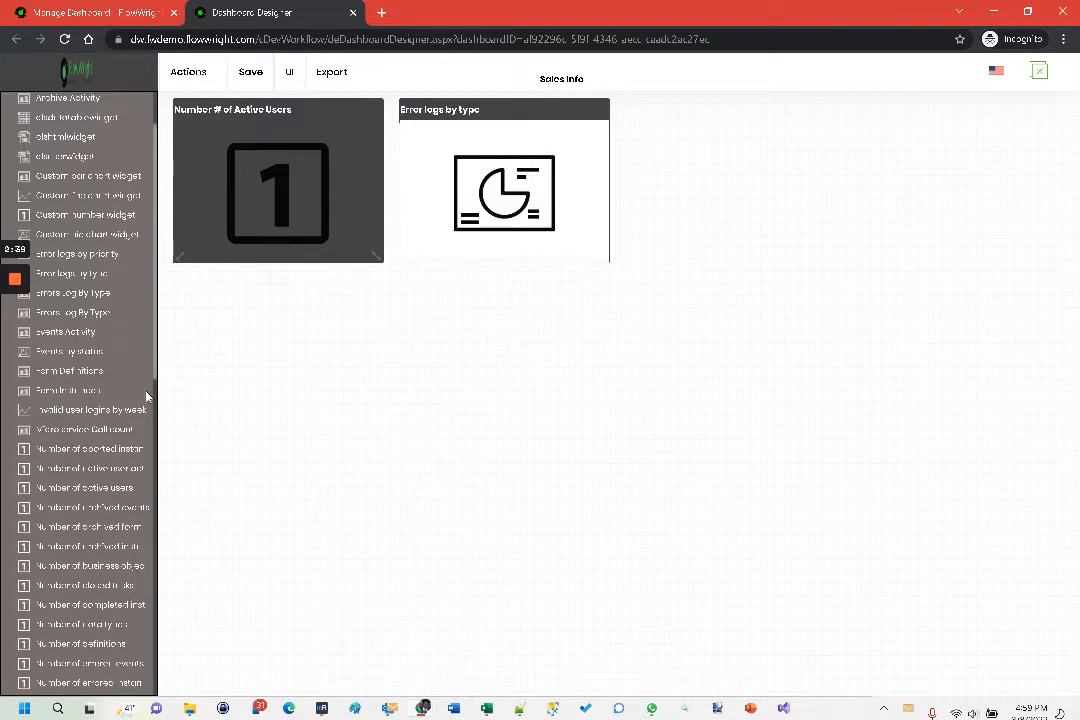
Add the User Activity bar chart widget beside Error logs by type and widen it to the canvas's right edge.
scroll(91, 405, down, 10)
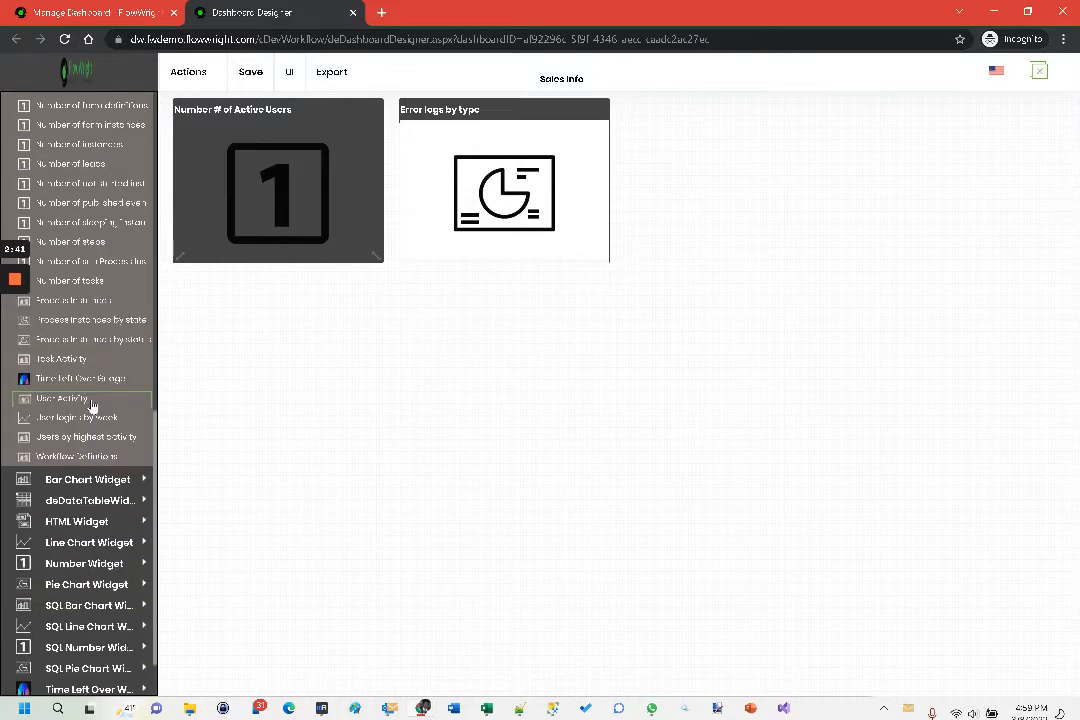
scroll(91, 403, down, 2)
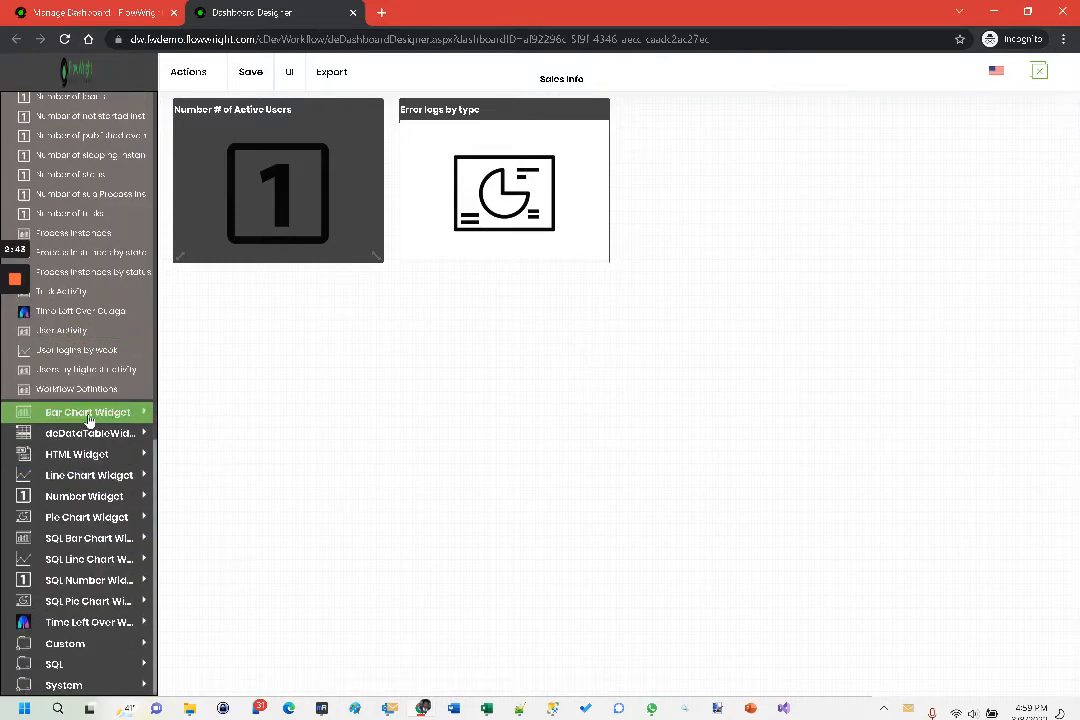
click(88, 414)
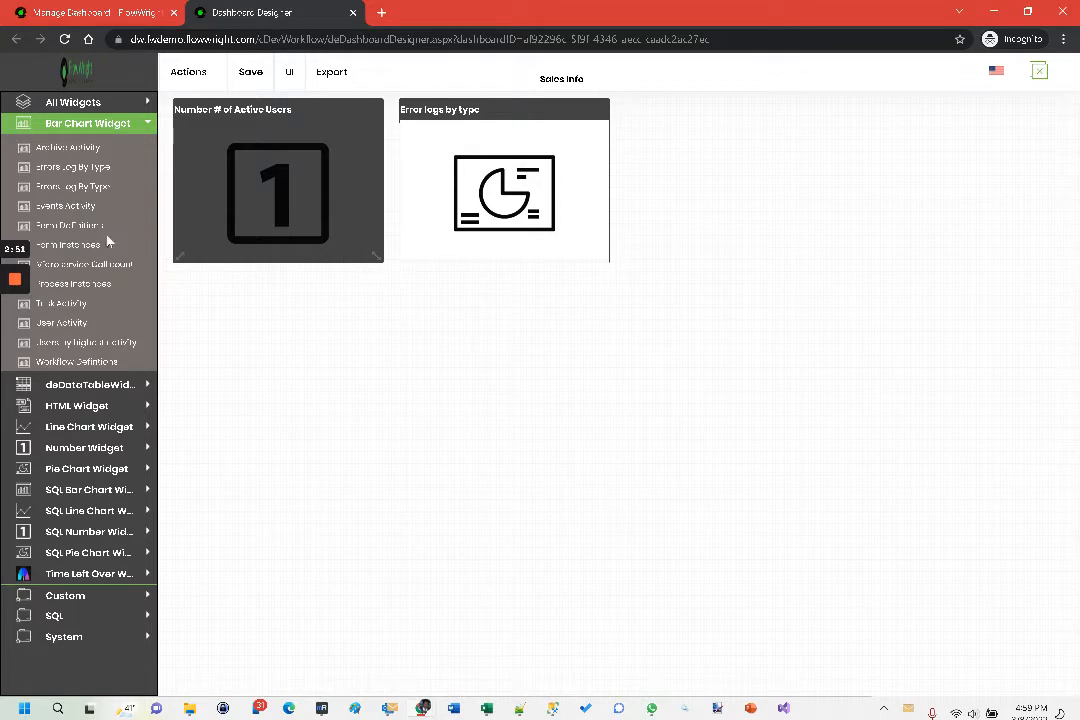
drag(72, 324, 190, 288)
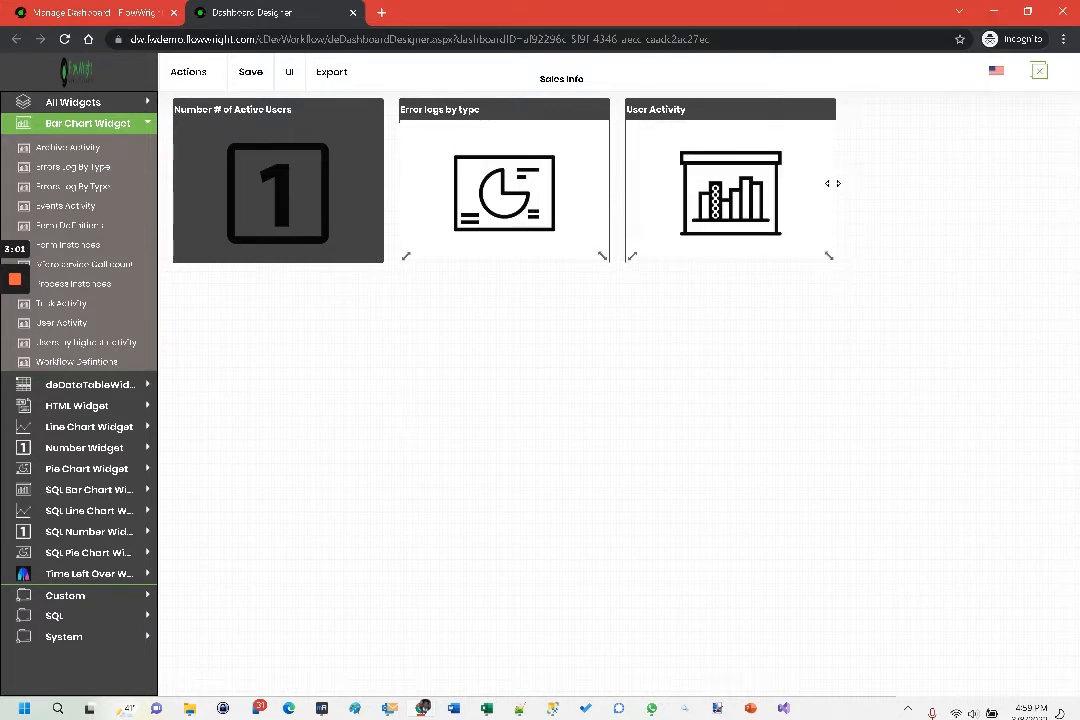
drag(832, 183, 1062, 193)
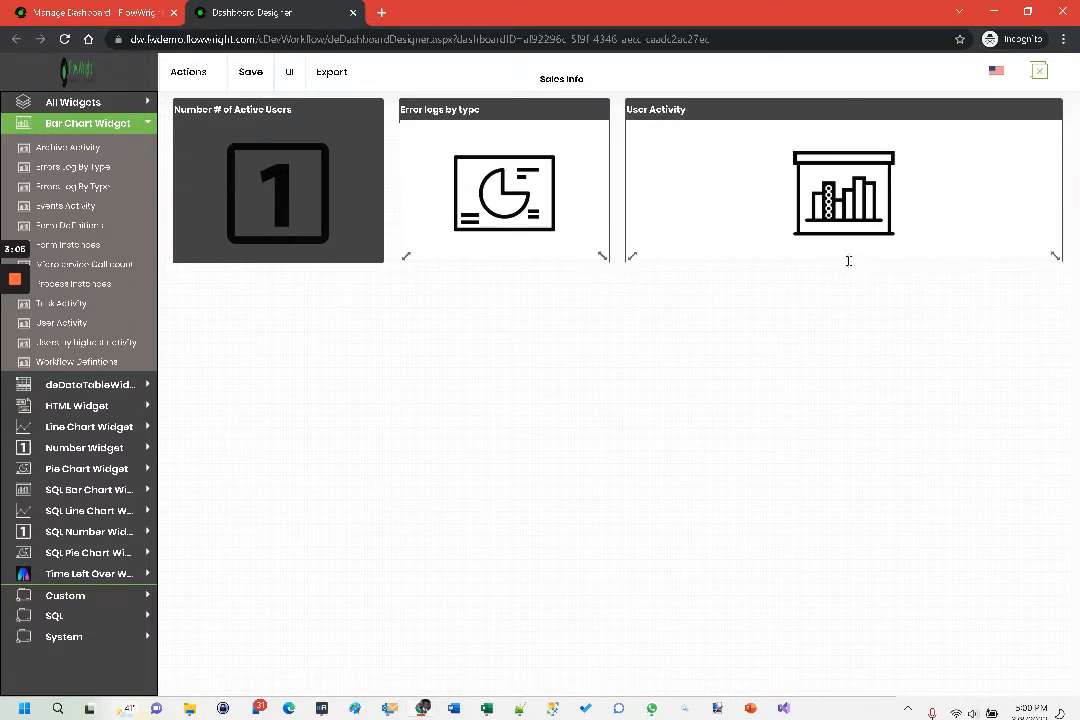
drag(848, 260, 863, 386)
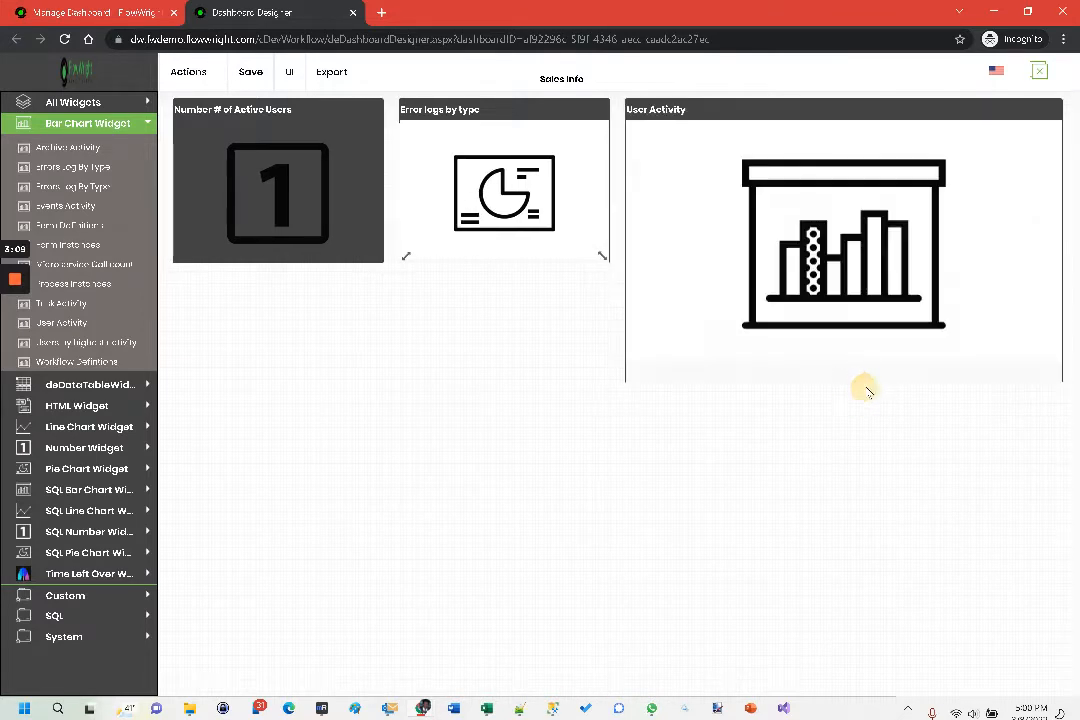
mouse_move(891, 108)
mouse_down()
mouse_move(892, 140)
mouse_move(892, 113)
mouse_up()
drag(879, 382, 888, 268)
Preview the User Activity bar chart widget, then close the preview.
mouse_move(964, 188)
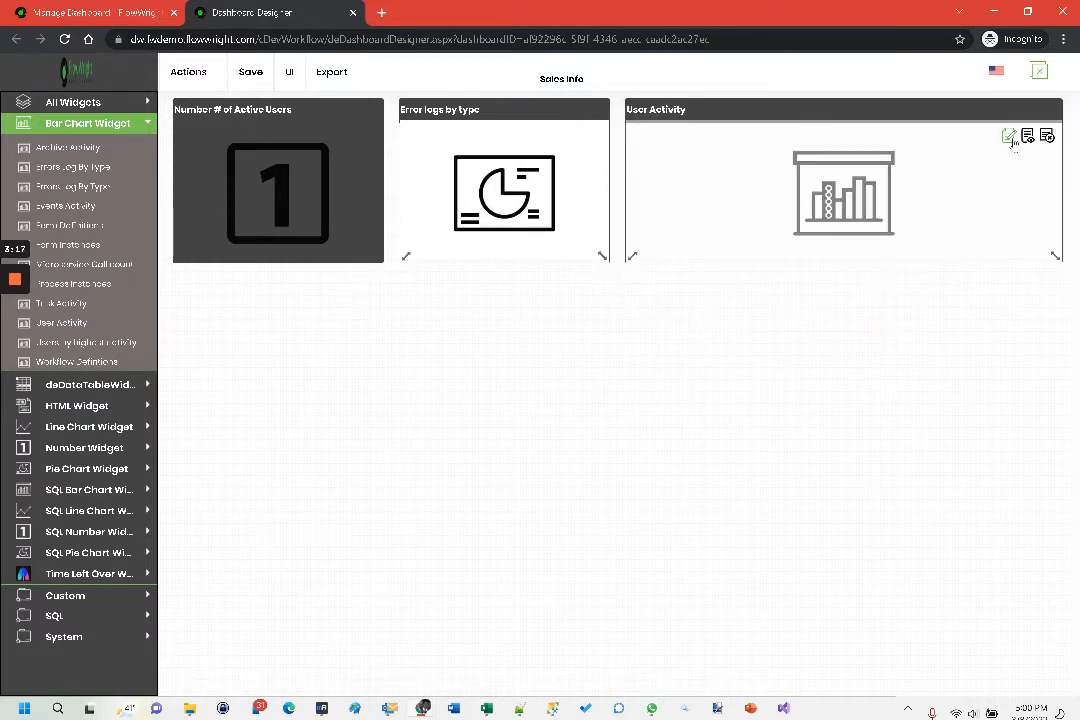
click(1027, 136)
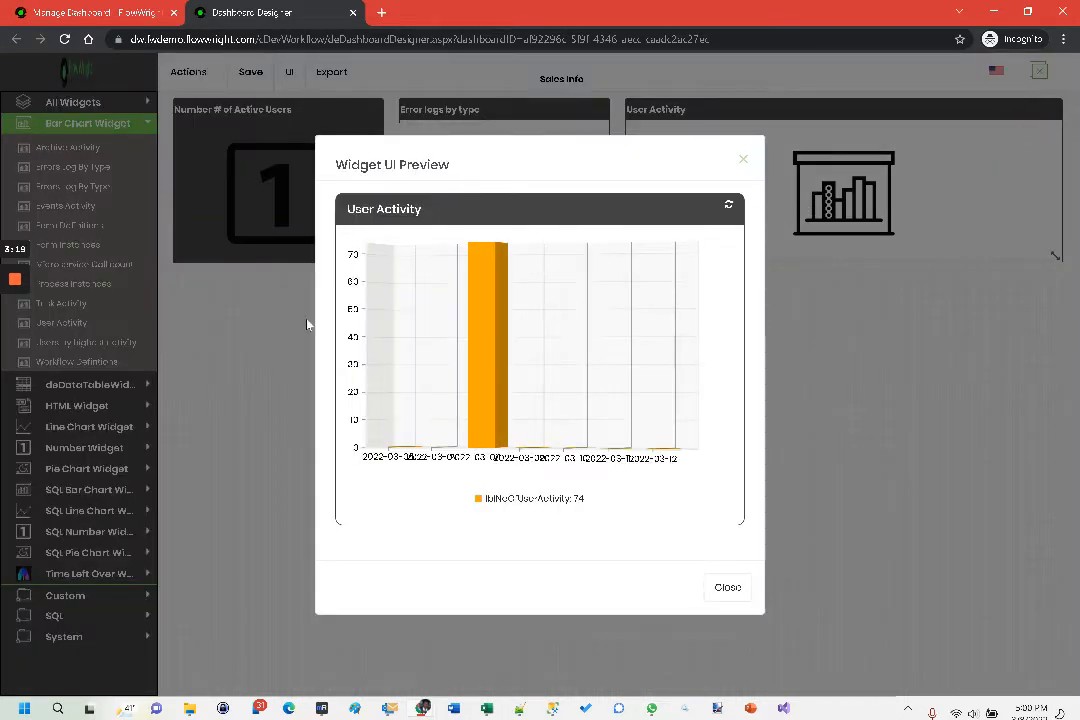
click(729, 588)
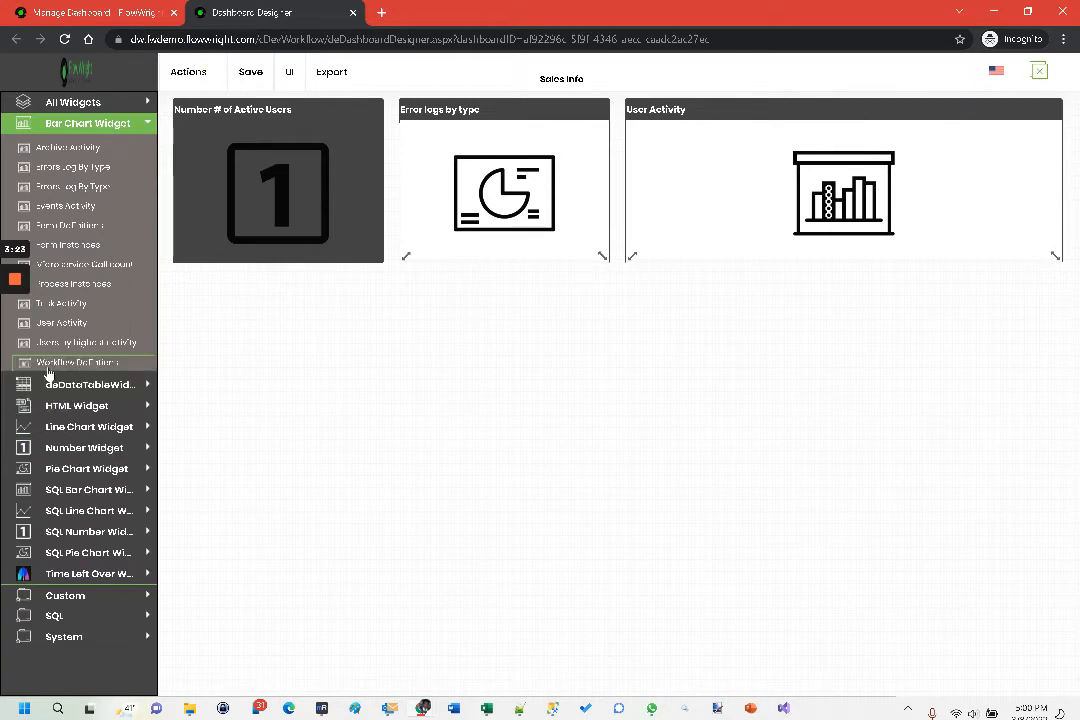
Add the User logins by week line chart below the first row, enlarging it to span the two widgets above and about double their height.
click(86, 437)
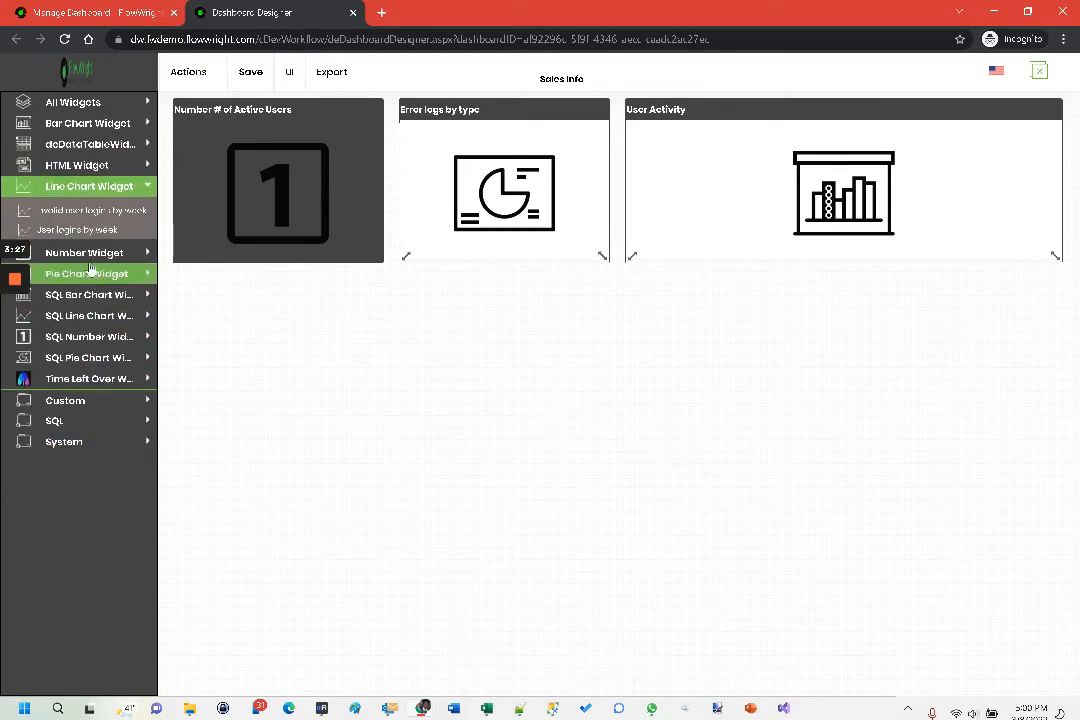
click(80, 236)
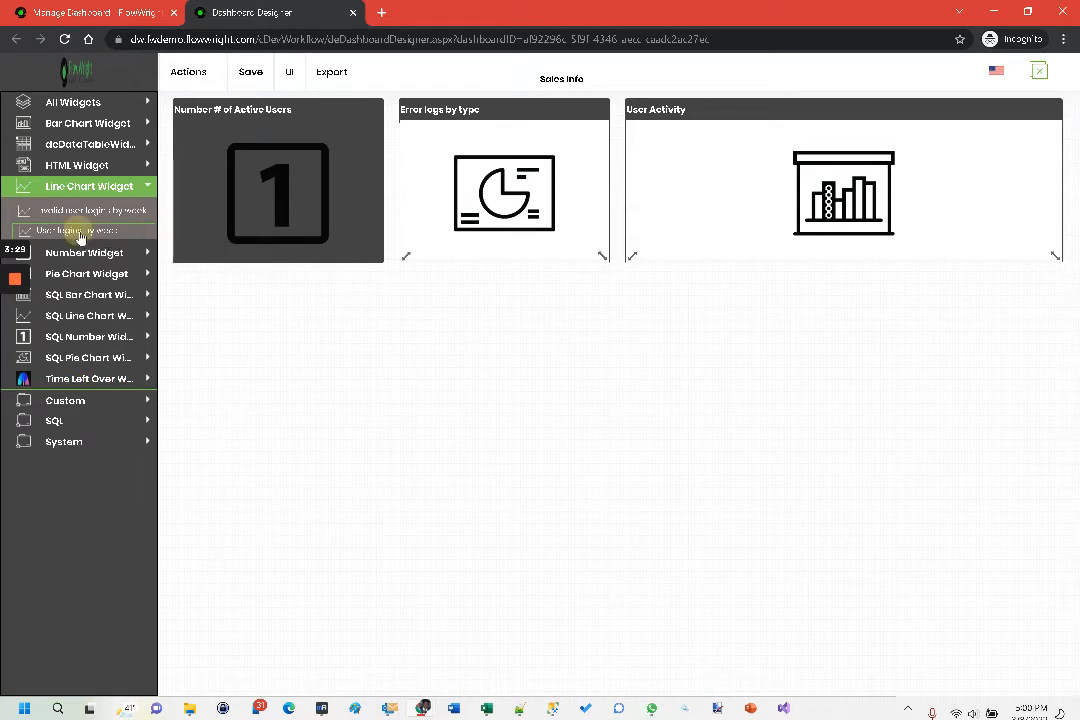
drag(80, 236, 188, 287)
drag(184, 283, 186, 285)
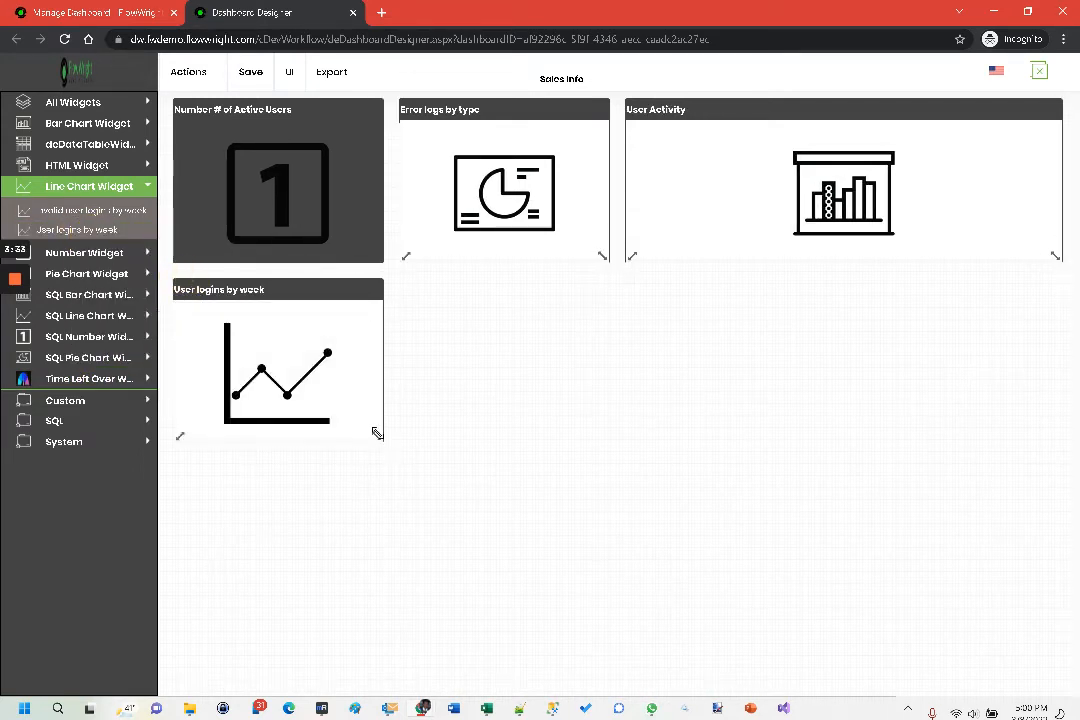
drag(377, 433, 601, 578)
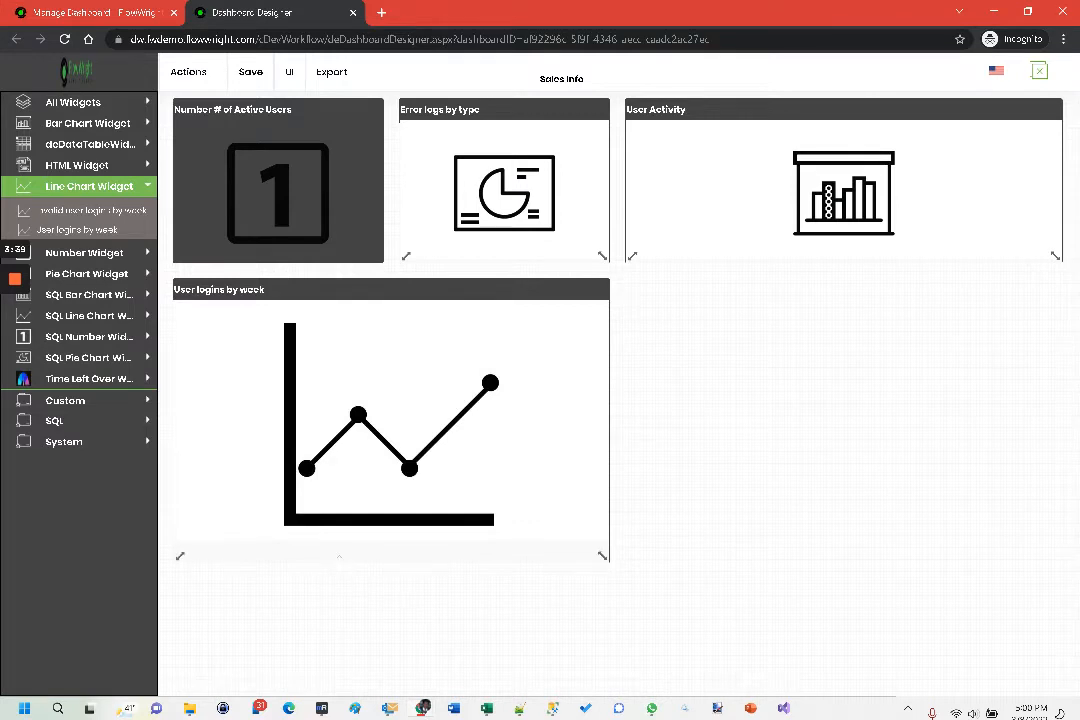
drag(339, 557, 345, 612)
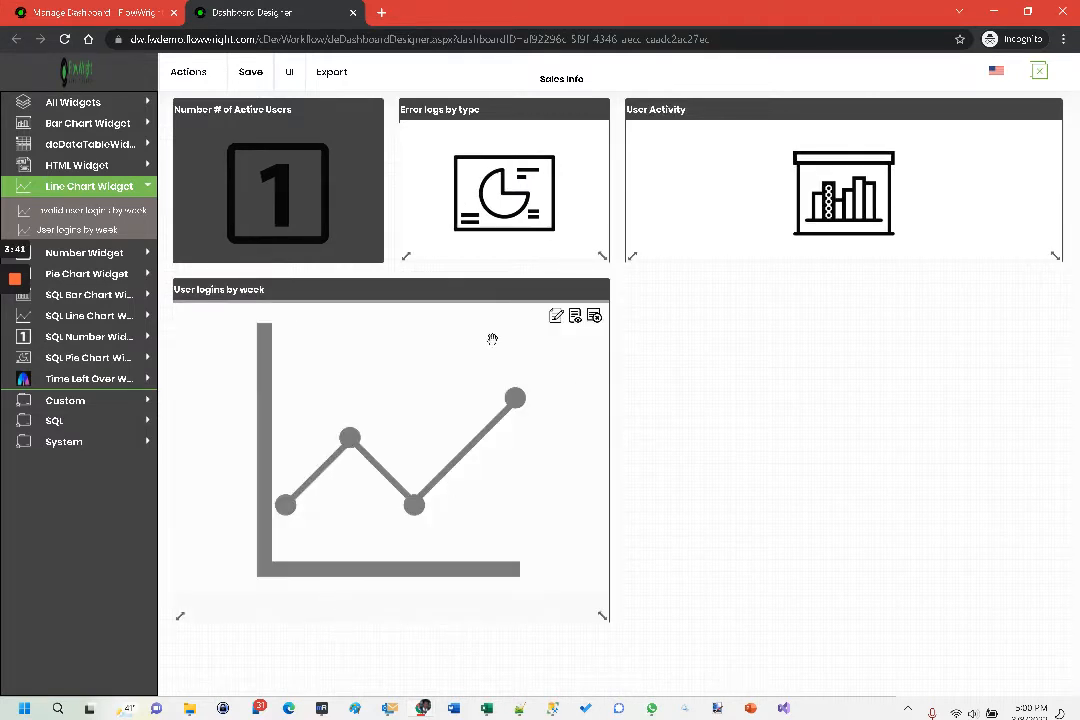
Add the Process instances by status pie chart below User Activity and enlarge it to match the User logins by week widget's size.
click(75, 274)
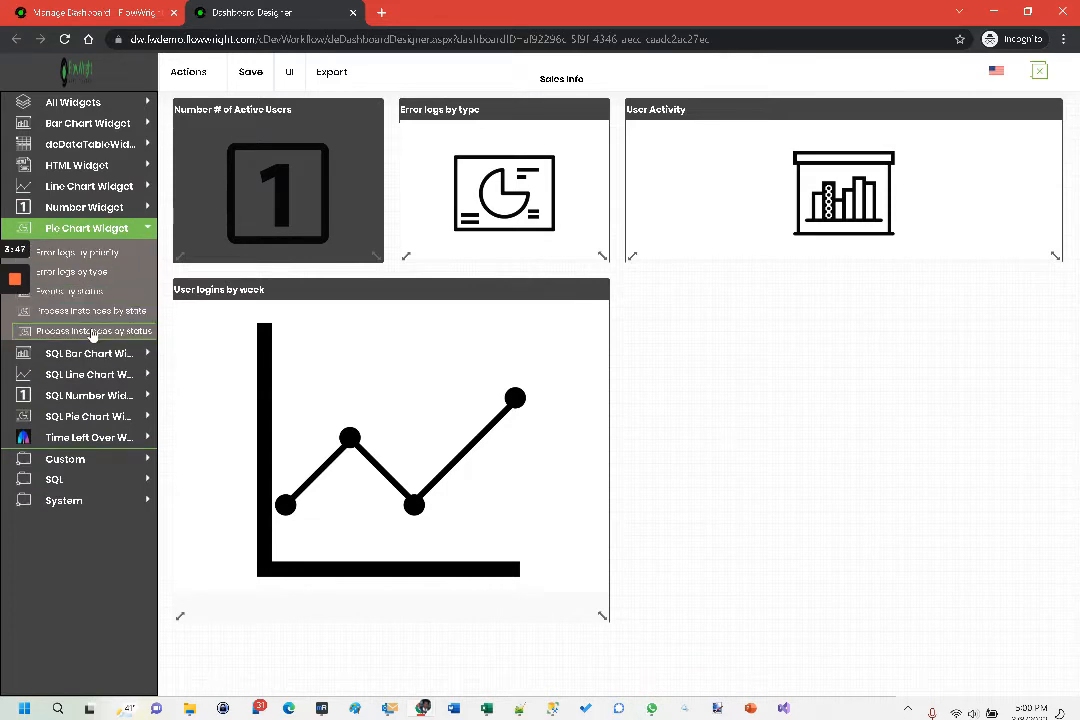
drag(88, 336, 672, 312)
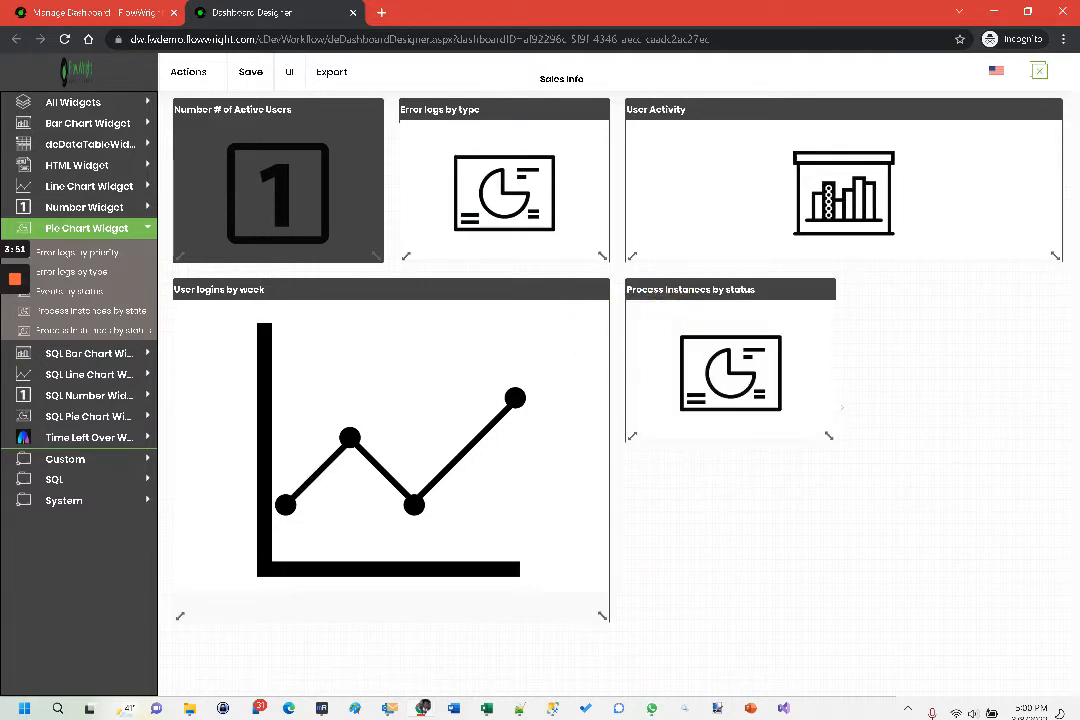
drag(836, 416, 1055, 410)
drag(872, 441, 882, 622)
mouse_move(822, 292)
mouse_down()
mouse_move(313, 317)
mouse_move(545, 475)
mouse_move(728, 185)
mouse_move(593, 222)
mouse_move(418, 337)
mouse_move(675, 465)
mouse_move(868, 243)
mouse_move(845, 560)
mouse_move(853, 617)
mouse_move(866, 574)
mouse_move(849, 292)
mouse_move(837, 299)
mouse_up()
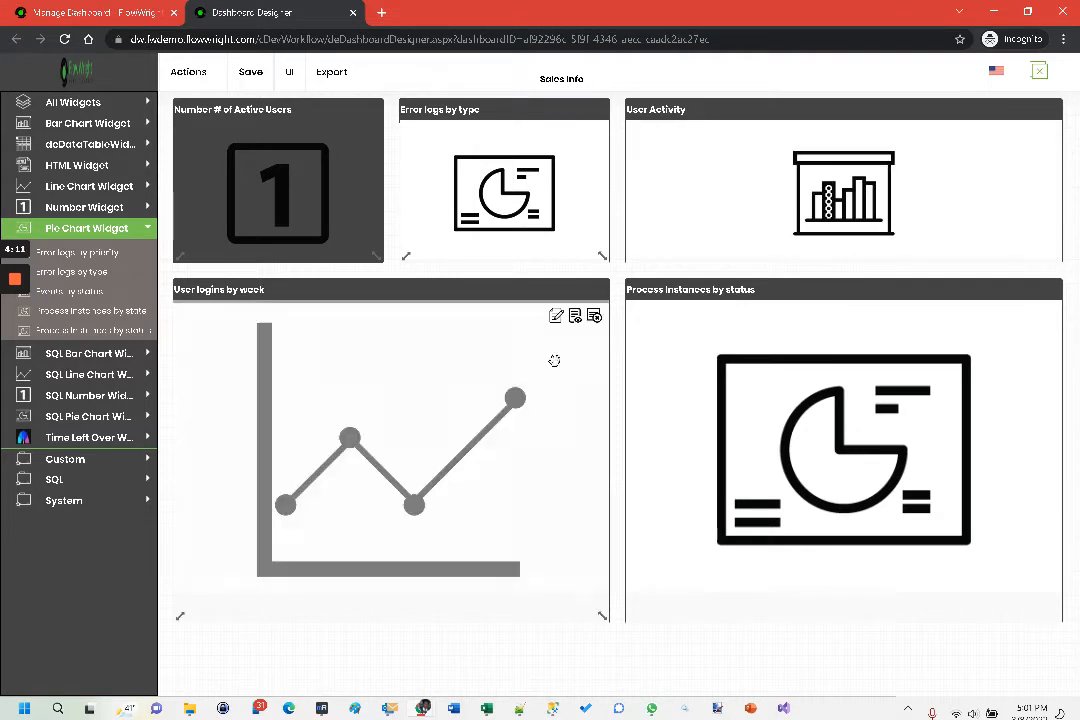
Save the Sales Info dashboard design.
mouse_move(249, 75)
click(268, 121)
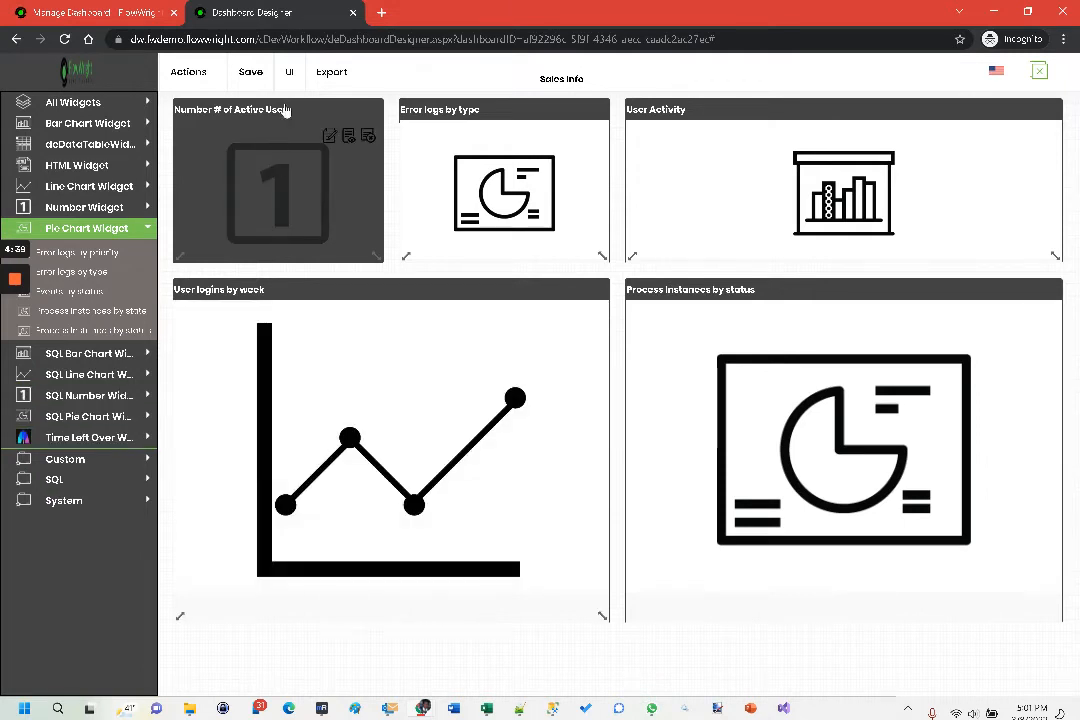
click(252, 74)
click(276, 118)
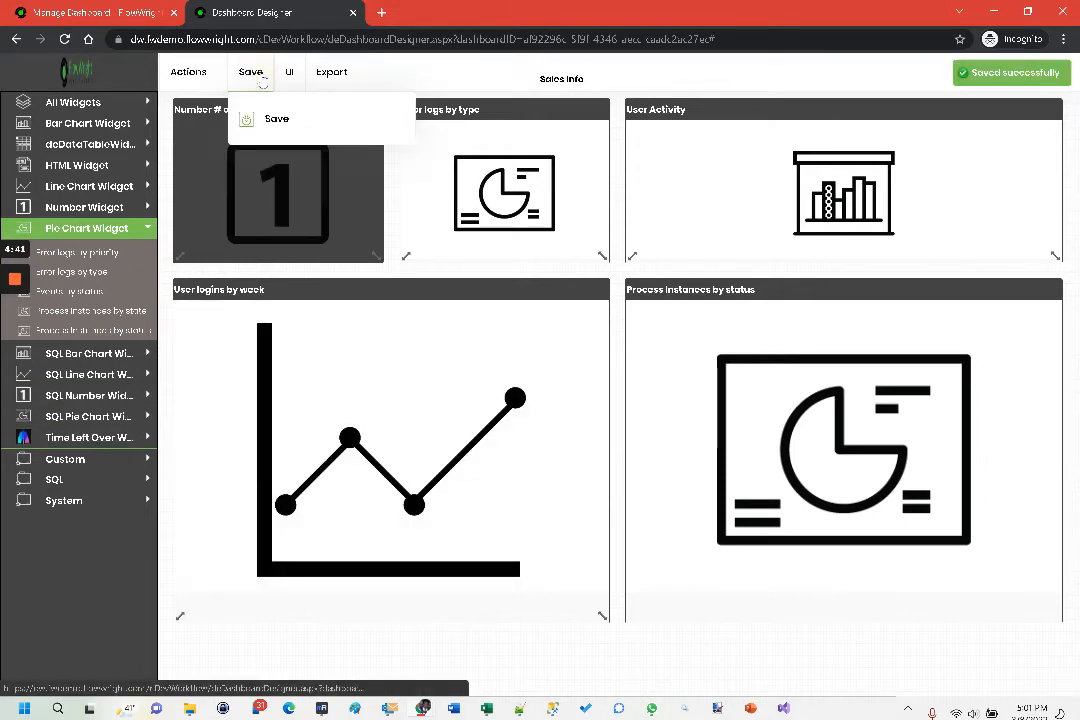
Preview the whole Sales Info dashboard, rotate its Process instances by status, User Activity and Error logs by type charts, and close the preview.
click(289, 72)
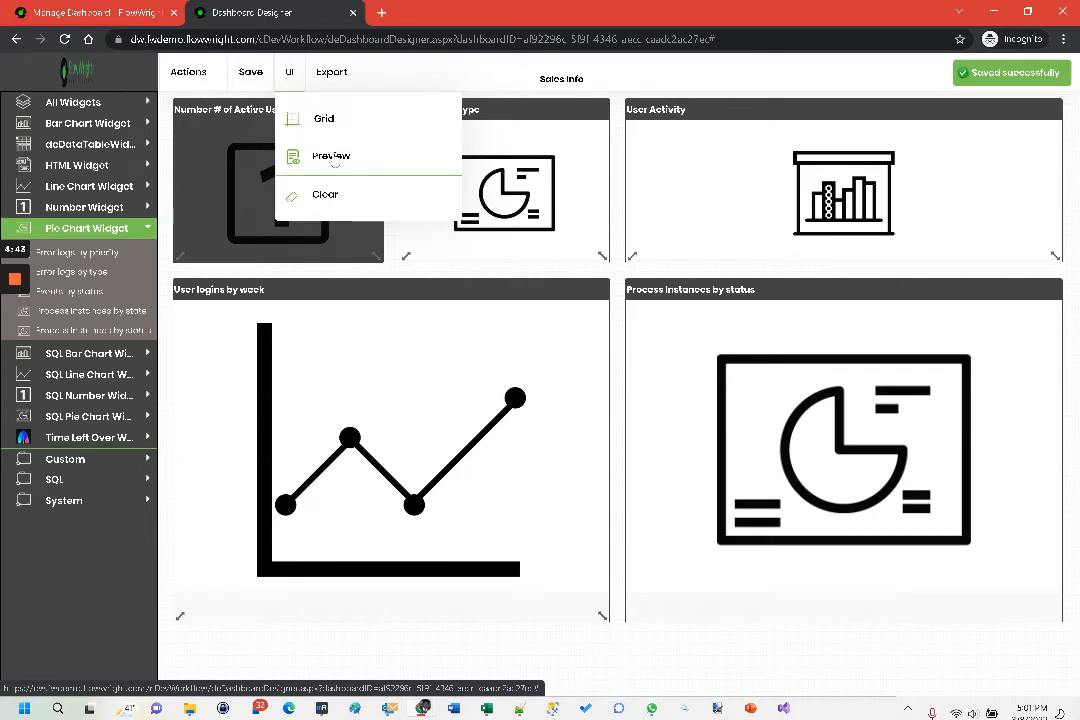
click(330, 158)
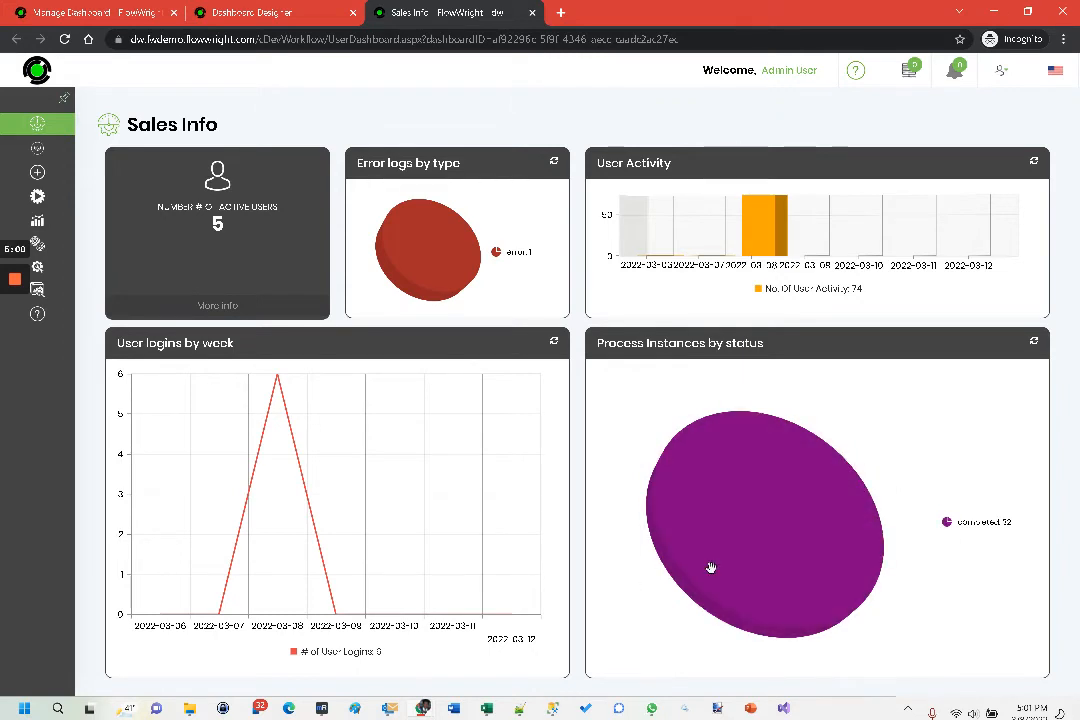
mouse_move(754, 520)
drag(752, 502, 700, 480)
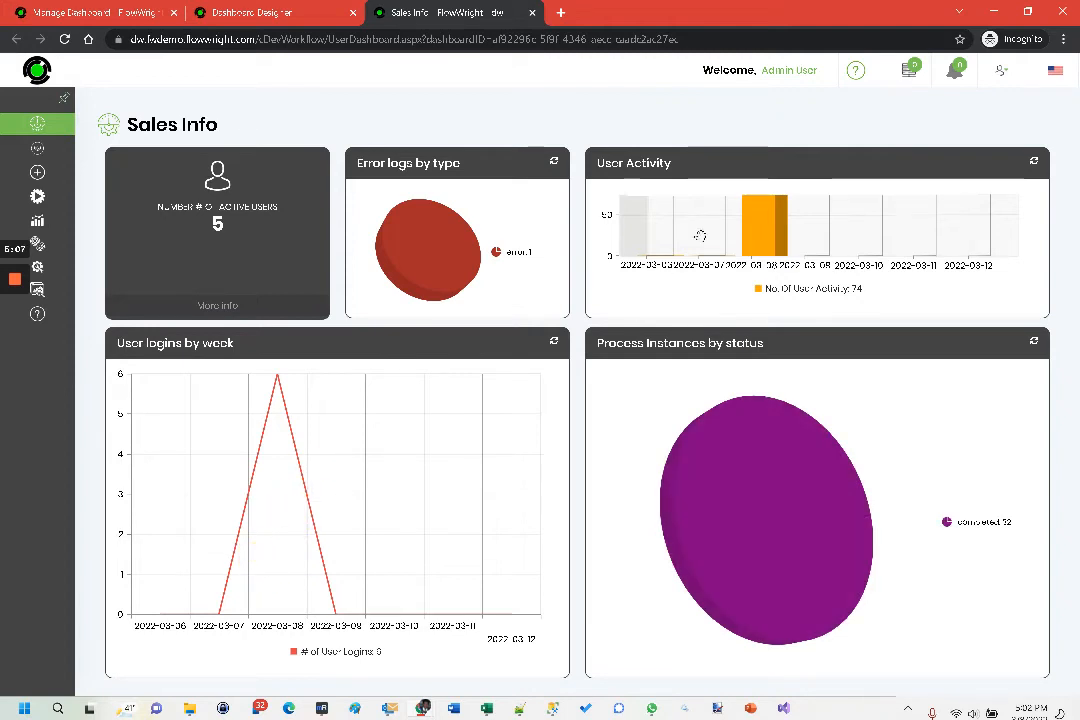
drag(697, 234, 620, 222)
mouse_move(450, 229)
mouse_down()
mouse_move(434, 258)
mouse_move(446, 231)
mouse_up()
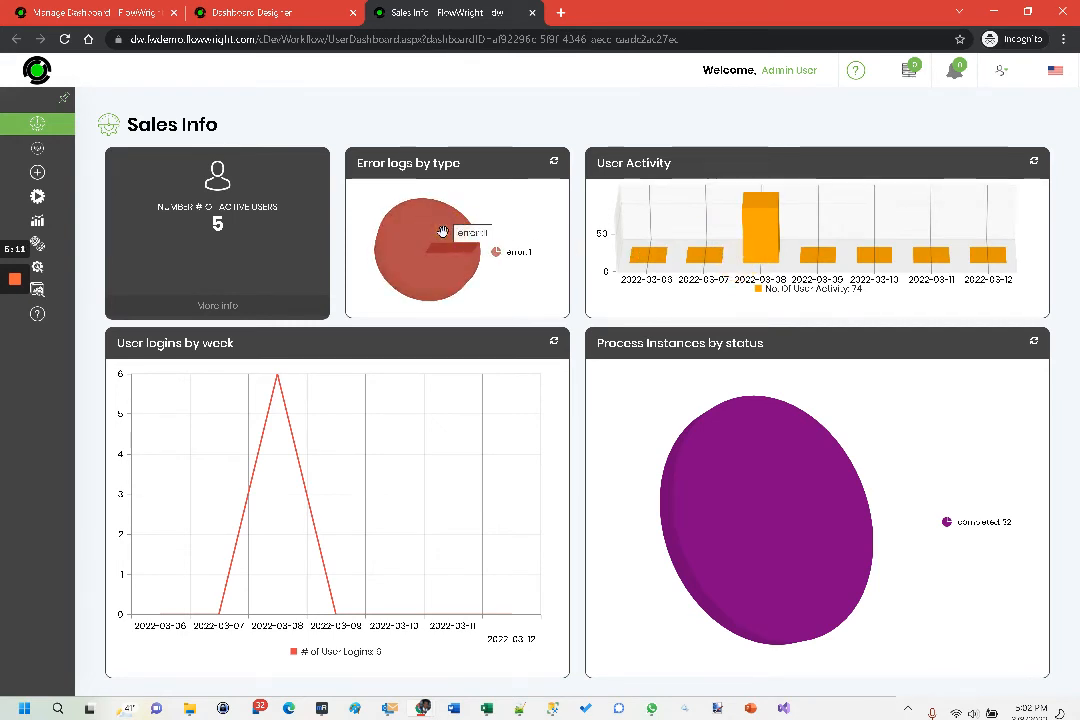
click(533, 16)
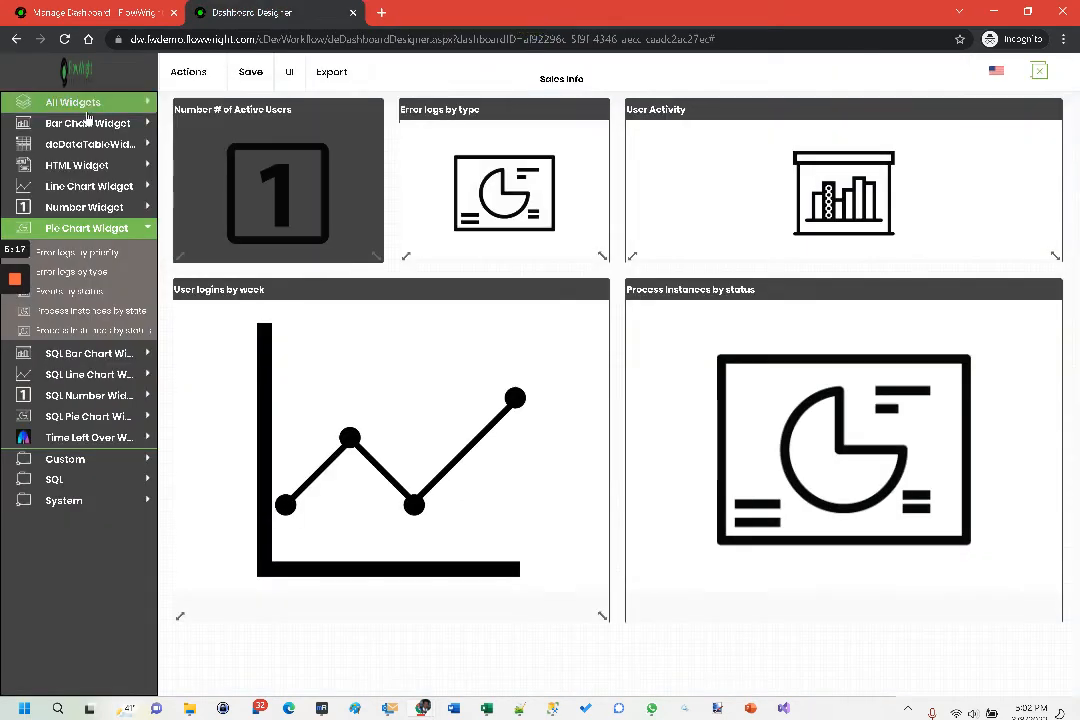
Reload the Manage Dashboard page and open the live Sales Info dashboard from the site navigation.
click(120, 11)
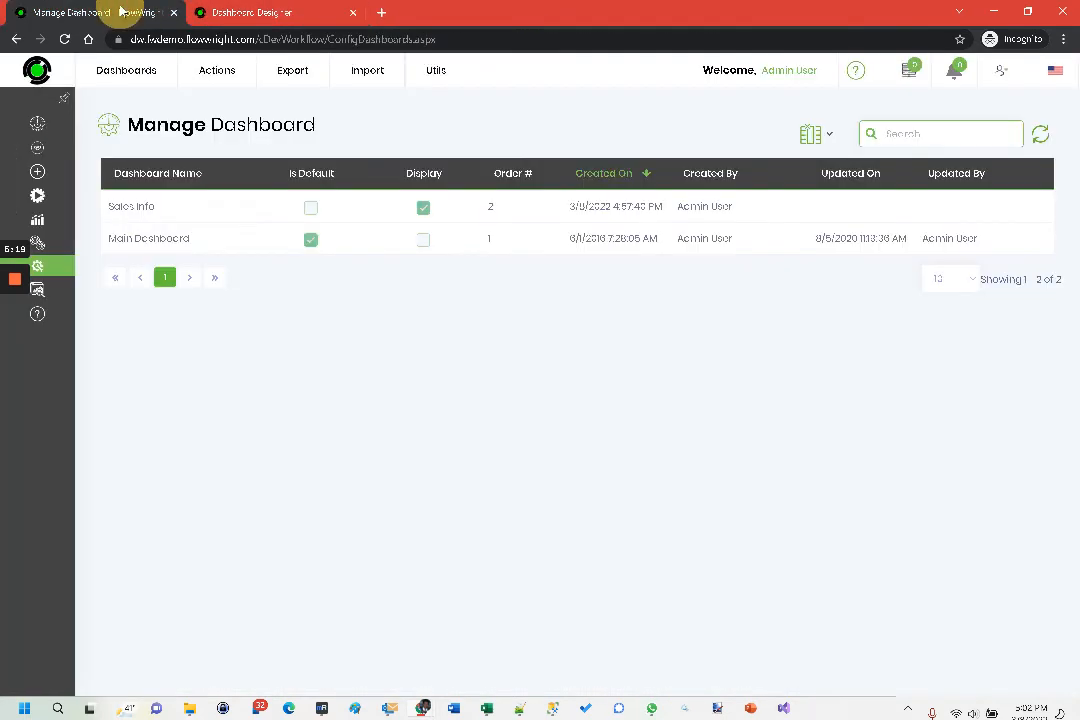
click(65, 40)
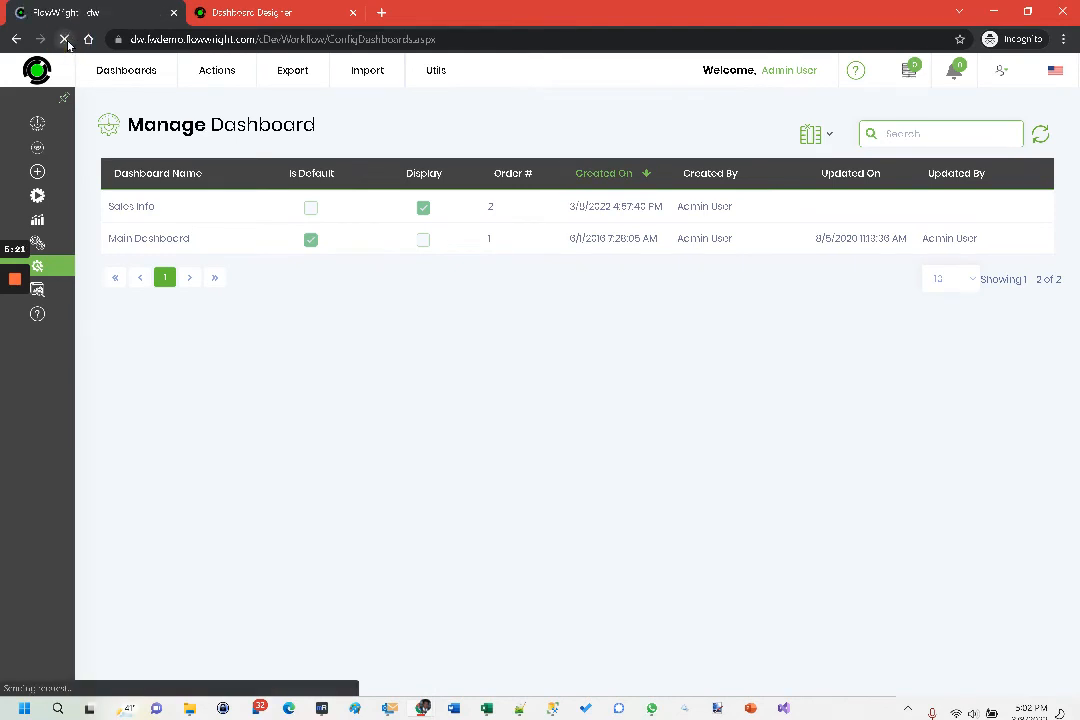
mouse_move(3, 197)
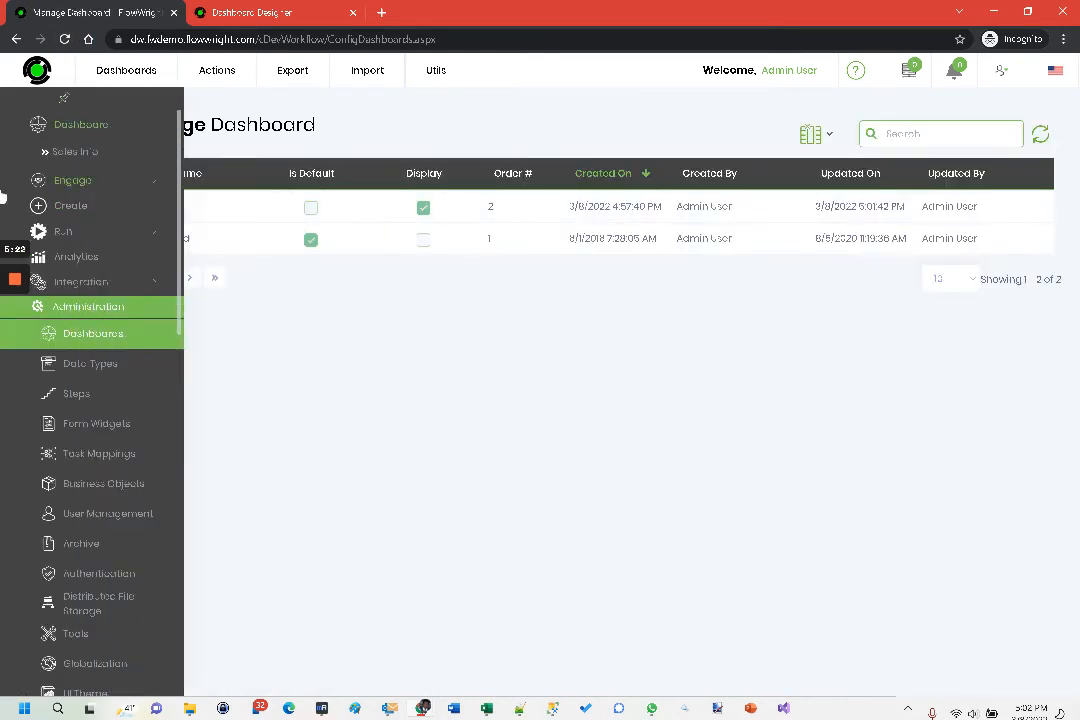
click(86, 152)
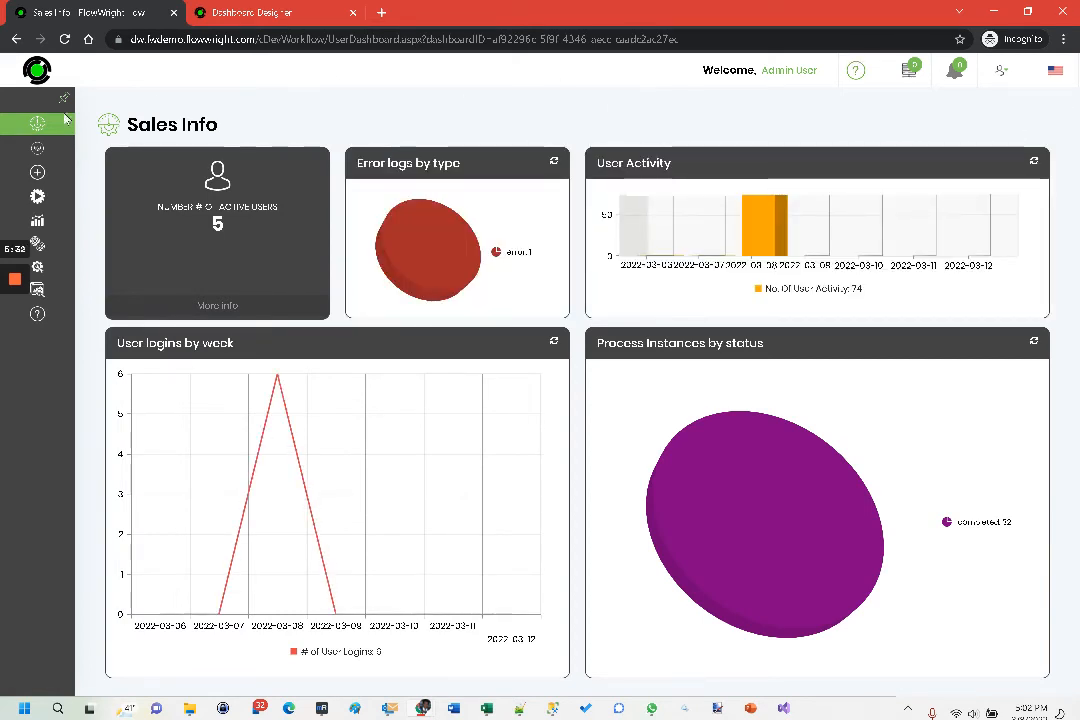
Return to dashboard administration and set the Sales Info dashboard for the Editors app role.
mouse_move(12, 212)
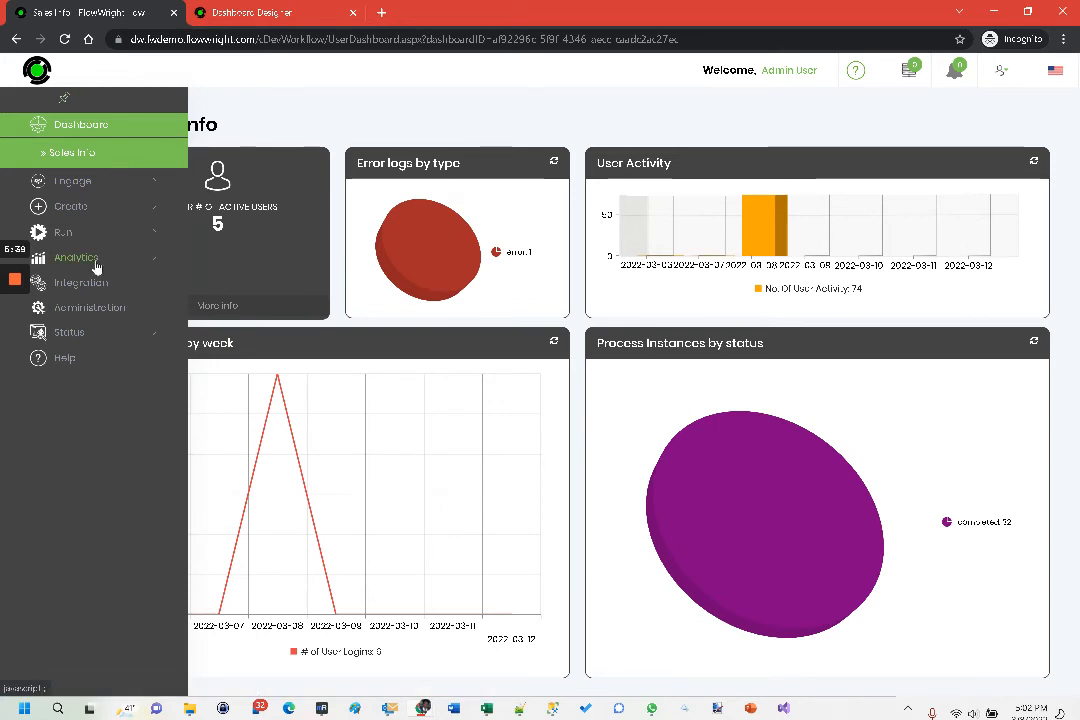
click(88, 306)
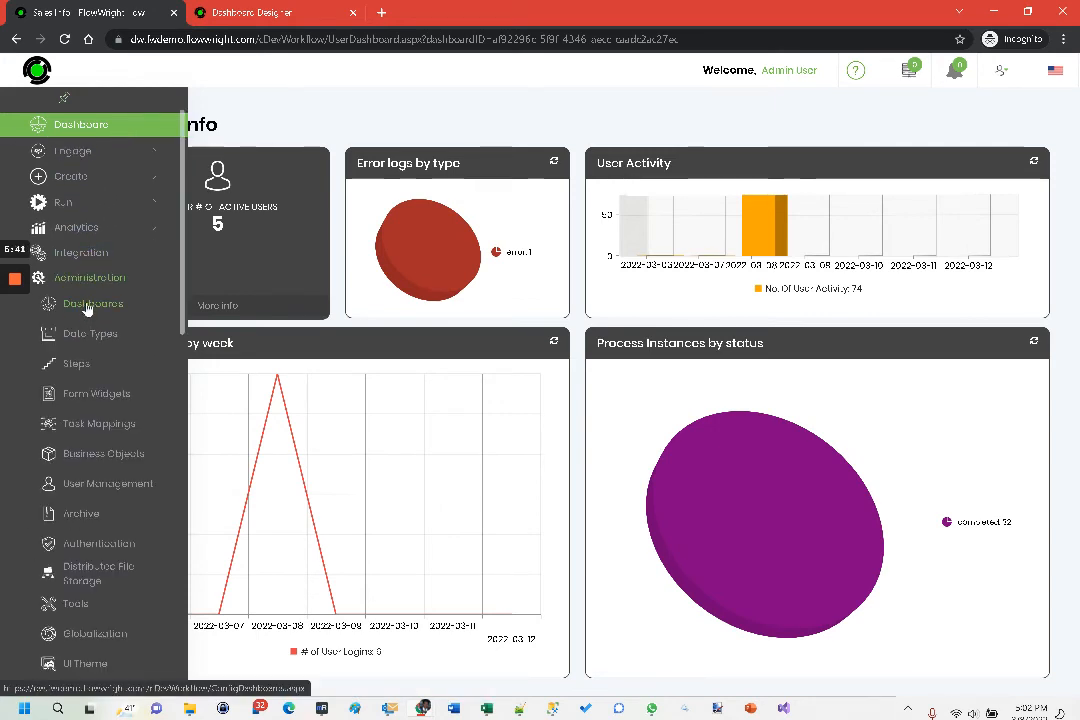
click(88, 306)
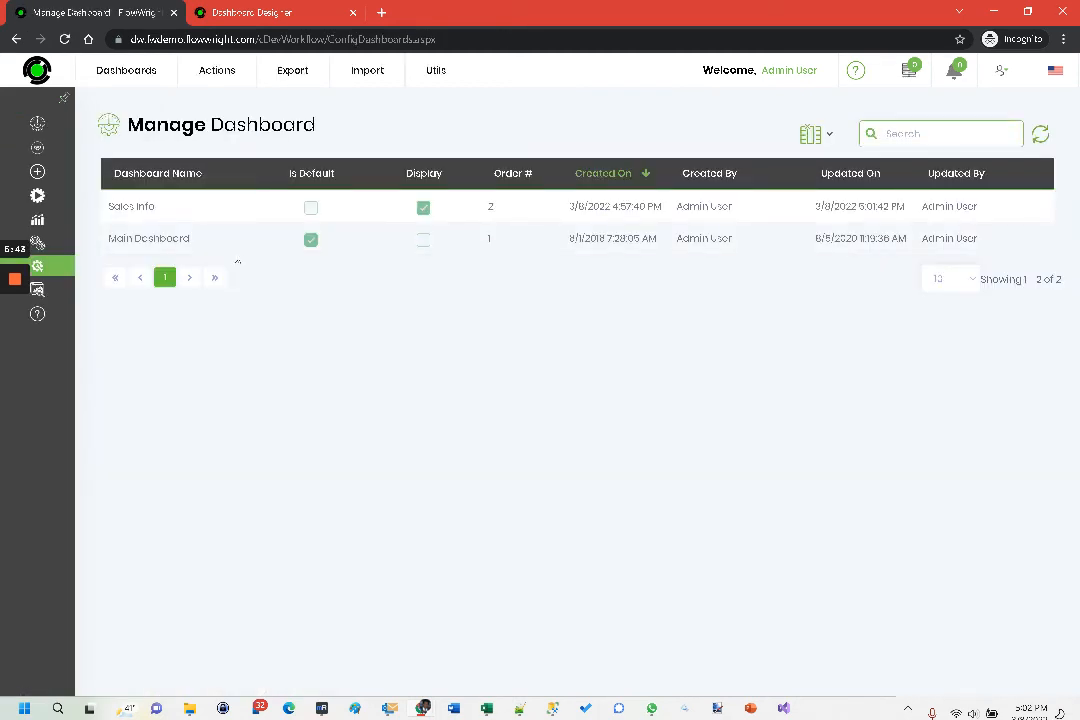
click(155, 209)
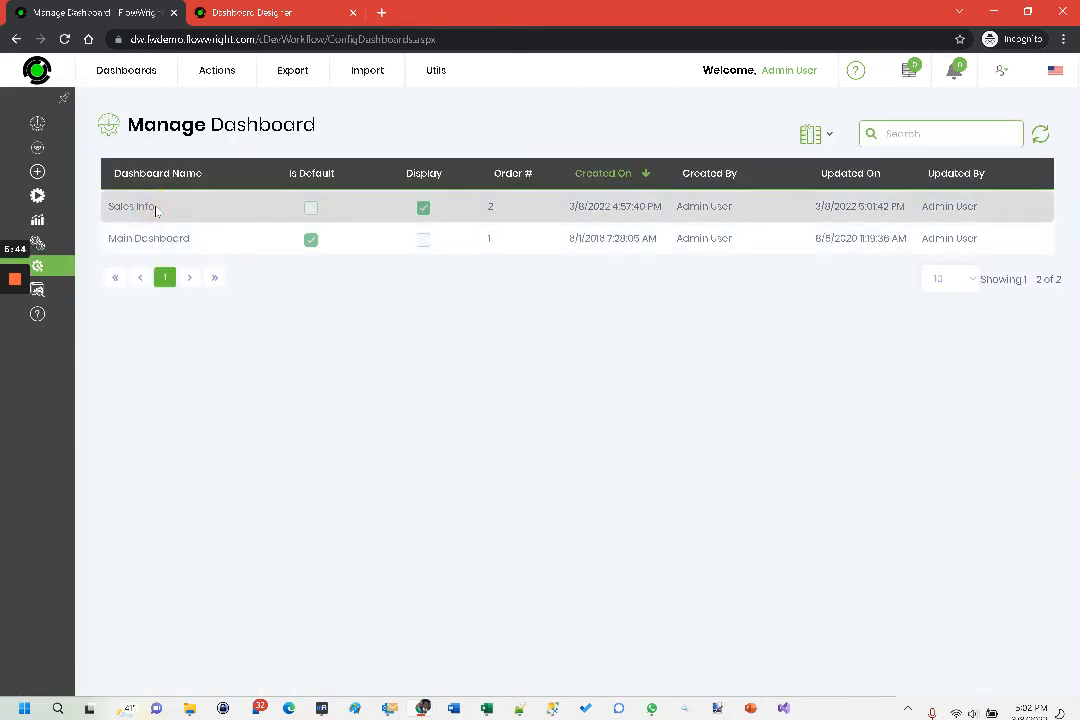
mouse_move(448, 74)
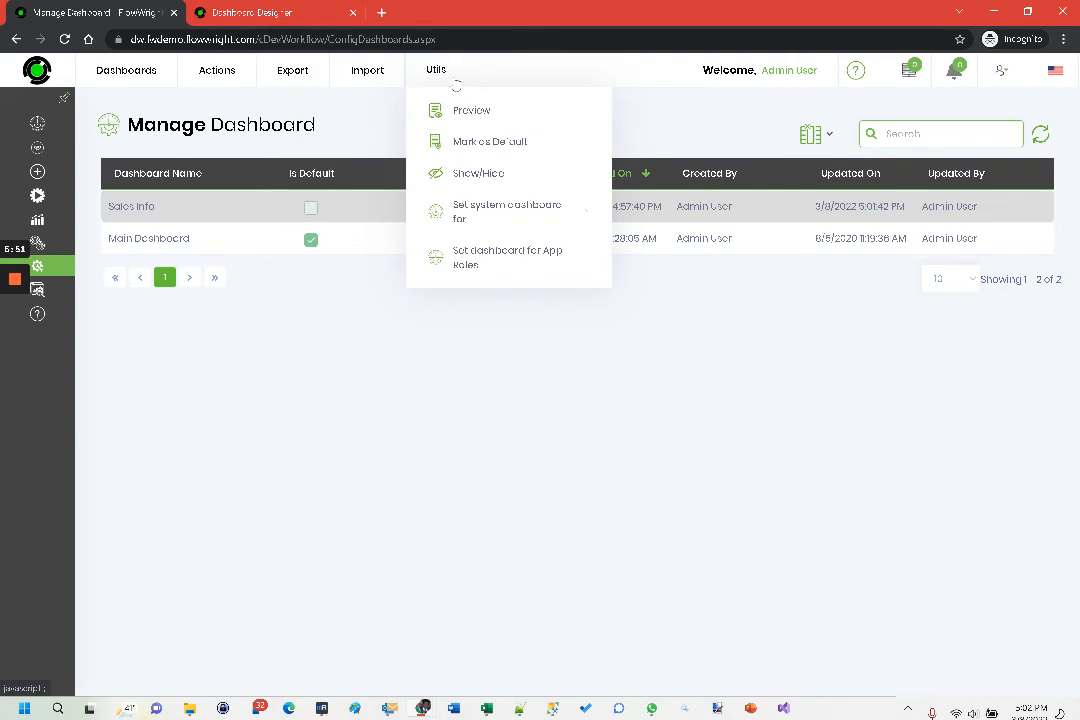
click(493, 258)
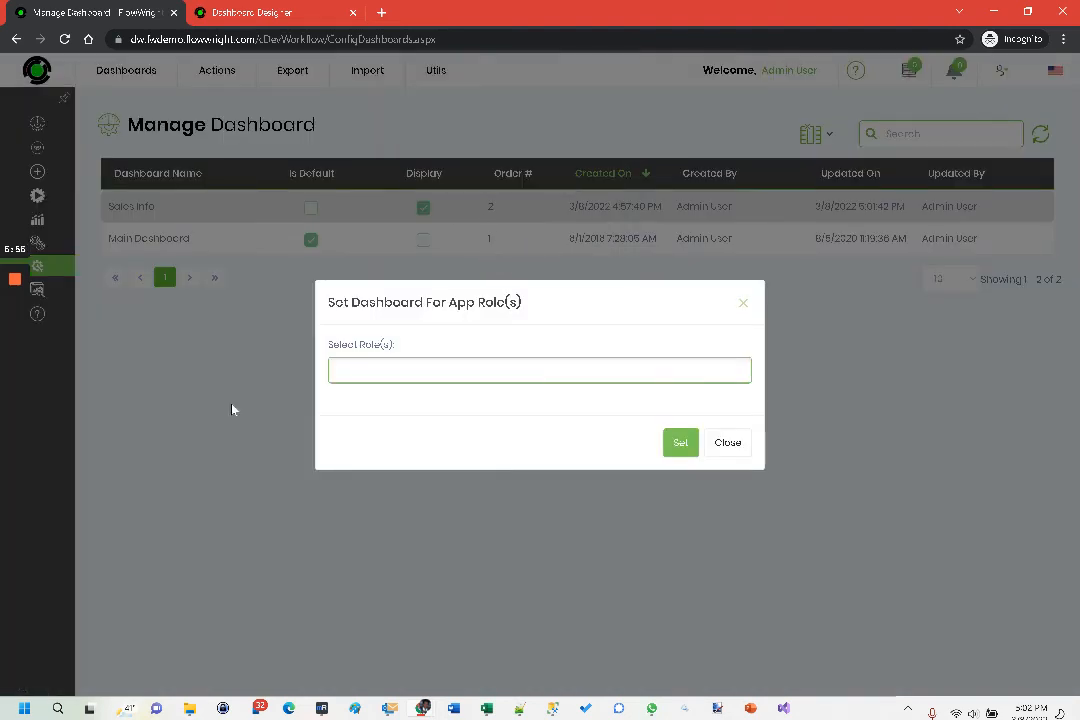
click(402, 370)
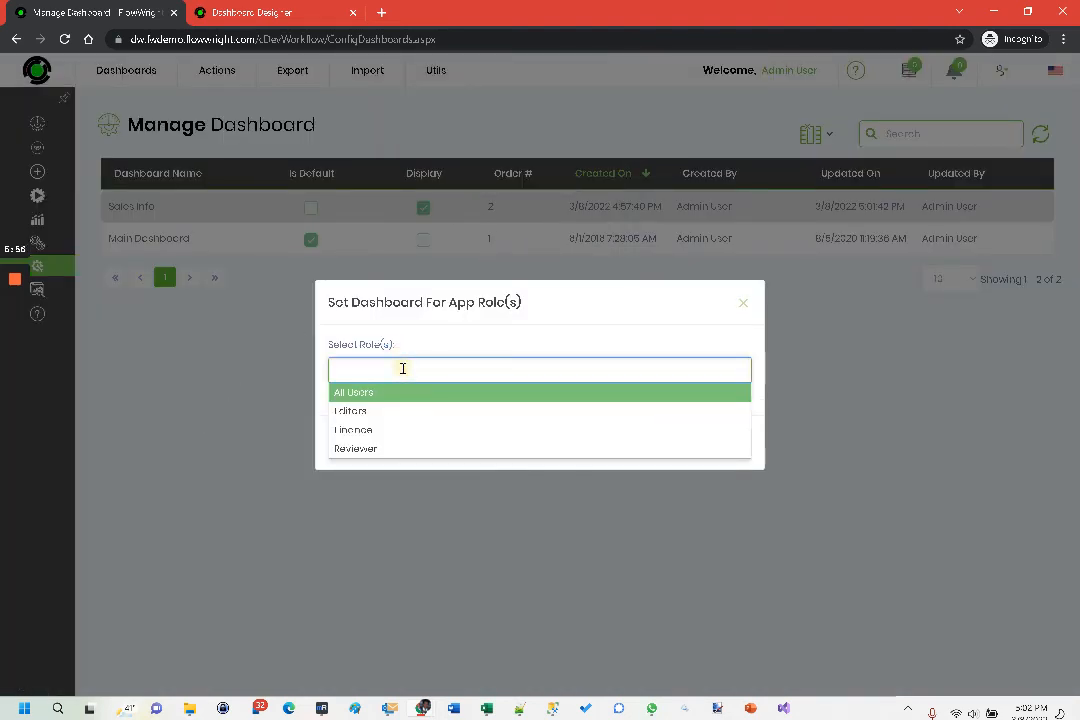
click(378, 412)
click(684, 451)
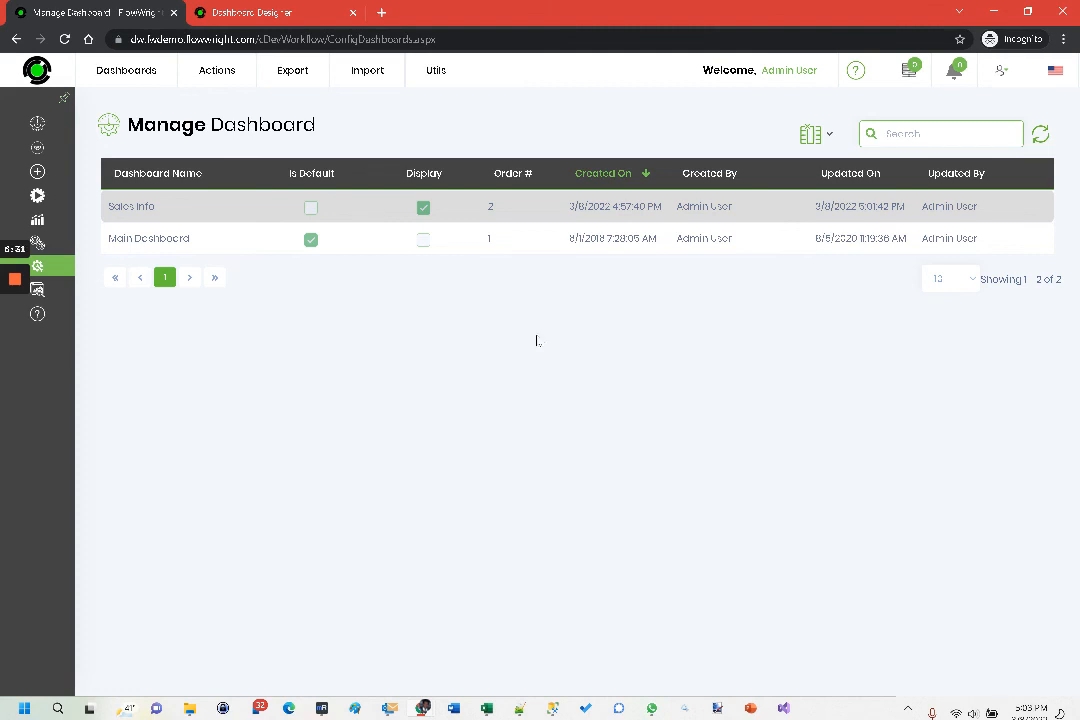
mouse_move(15, 280)
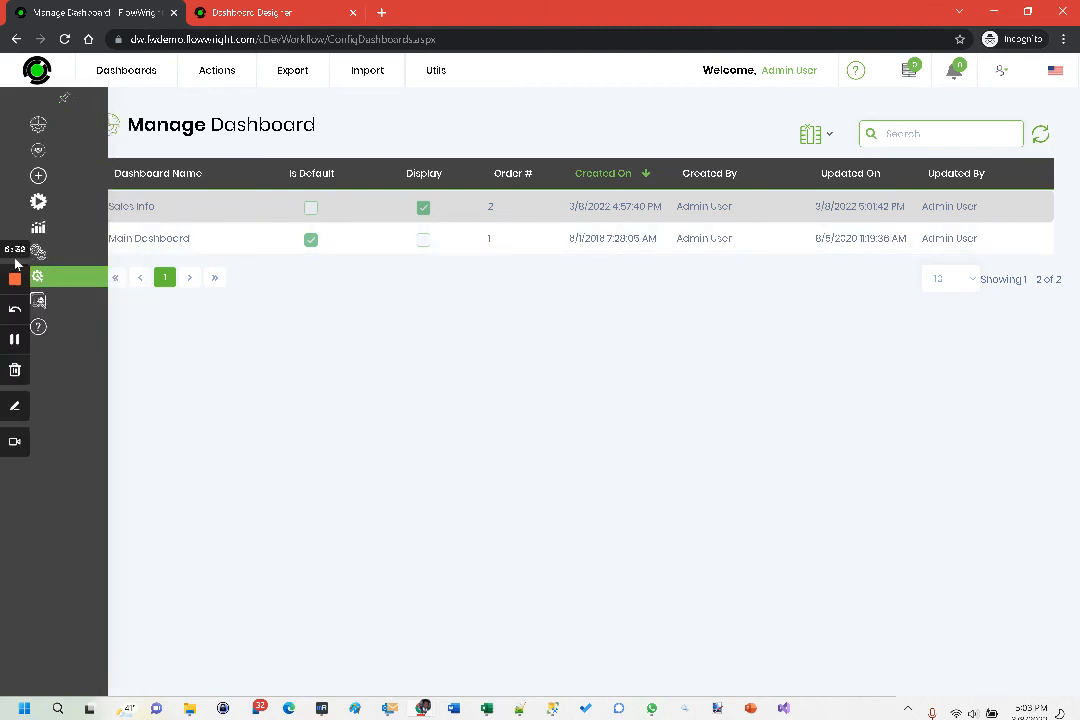